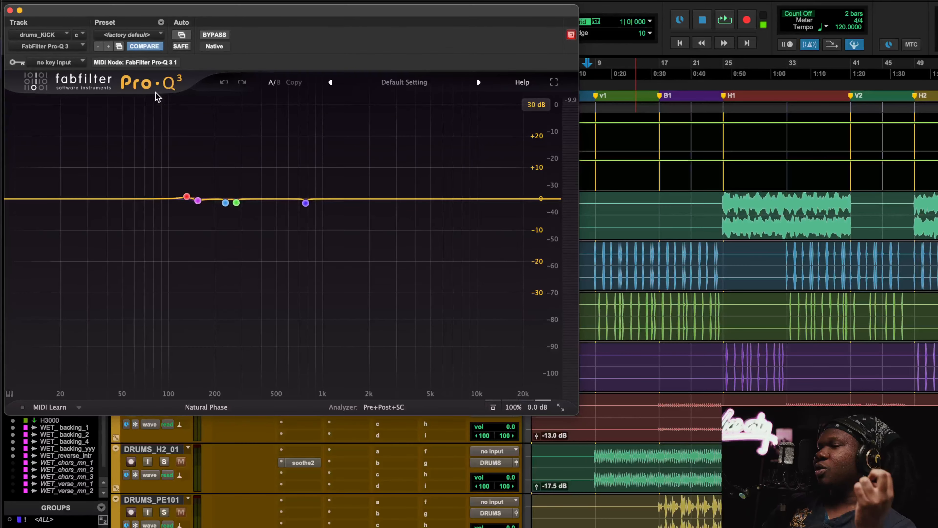
Play the soloed kick from the v1 marker and compare it with Pro-Q 3 bypassed and active, closing the plug-in and stopping playback
mouse_move(172, 183)
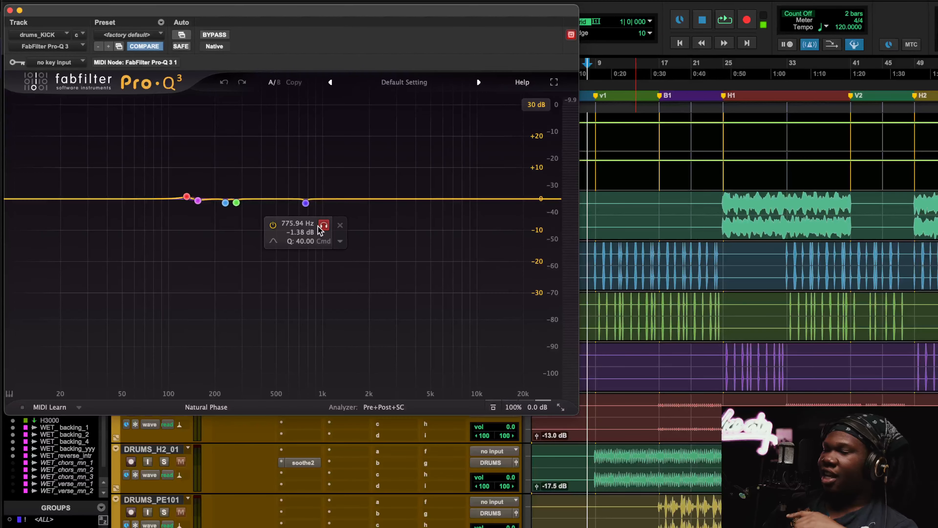
click(597, 64)
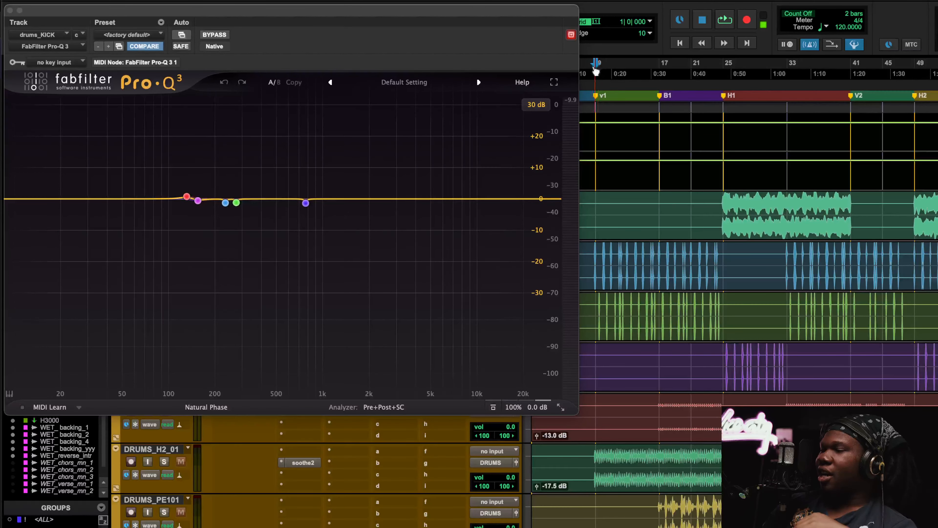
key(space)
click(205, 37)
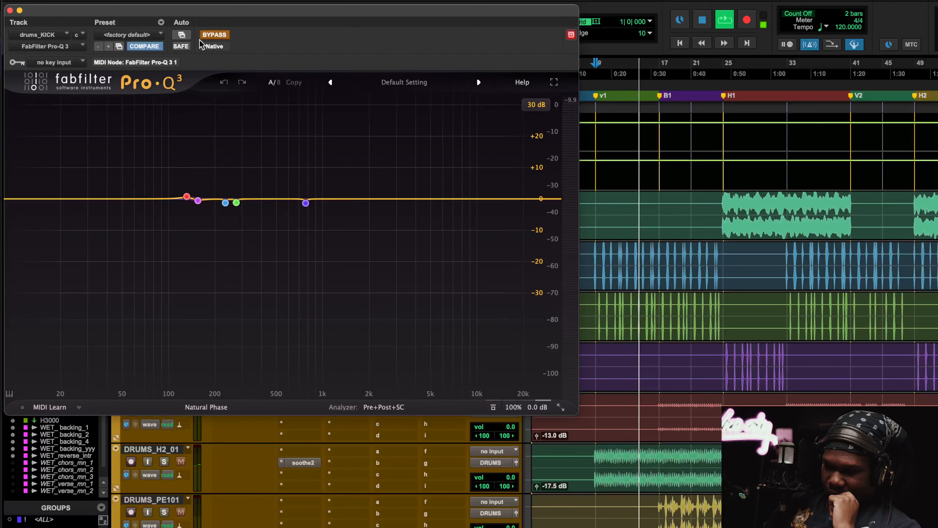
click(206, 37)
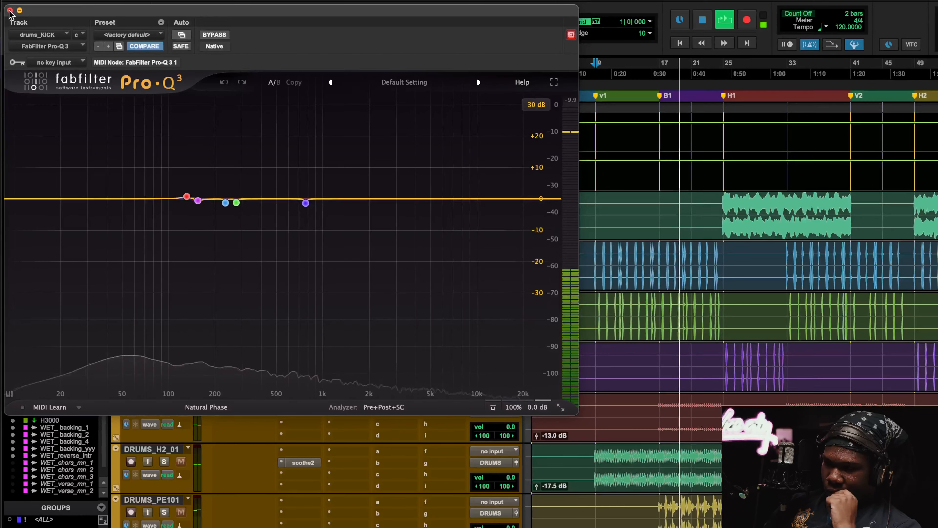
click(9, 10)
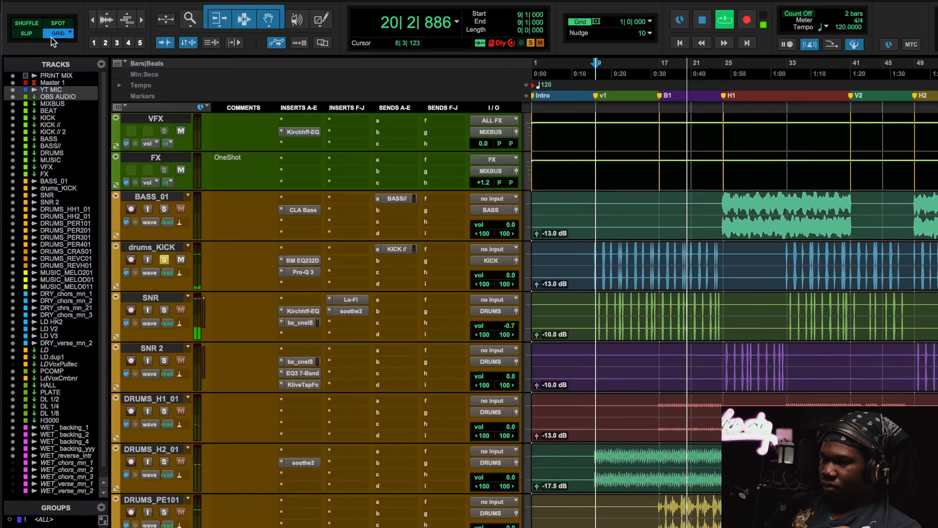
key(space)
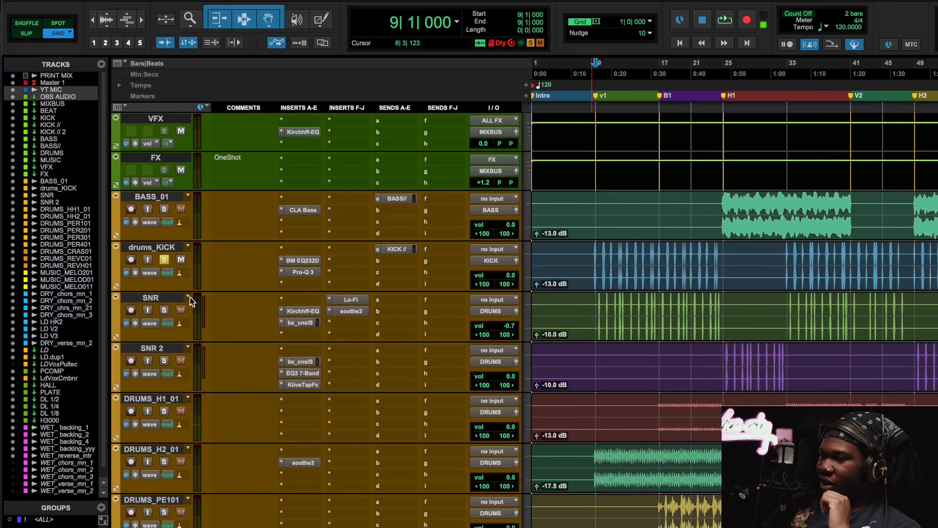
Examine the dbx-160 compressor settings on the KICK // 2 parallel bus and close the plug-in
scroll(190, 302, up, 5)
scroll(191, 302, up, 4)
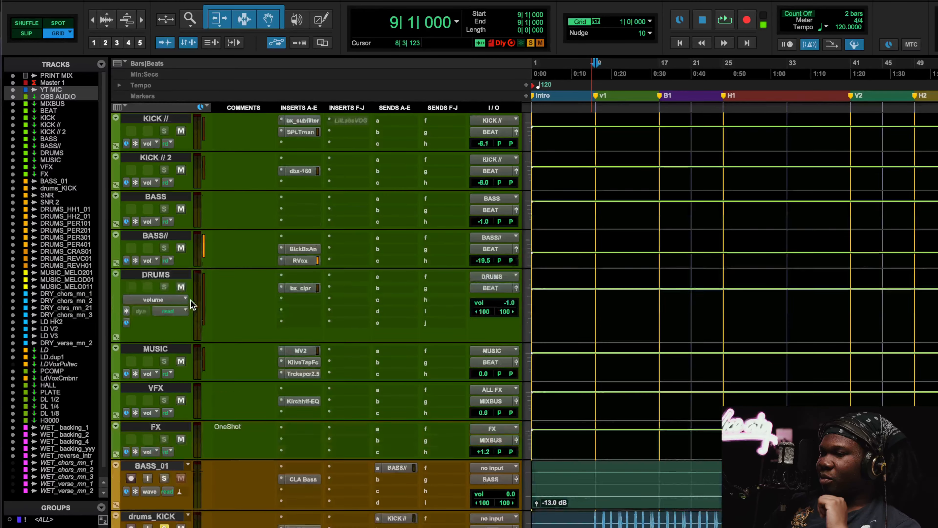
click(308, 183)
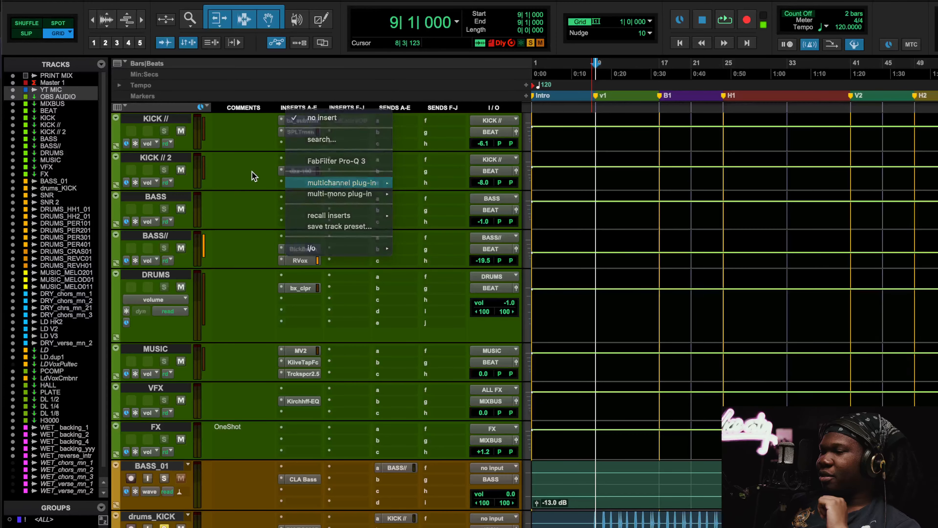
click(251, 173)
click(309, 171)
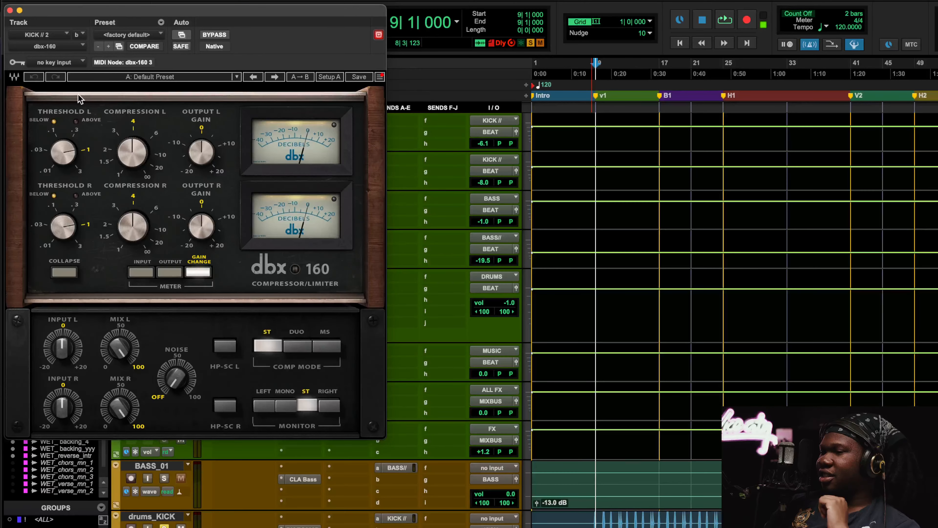
click(10, 11)
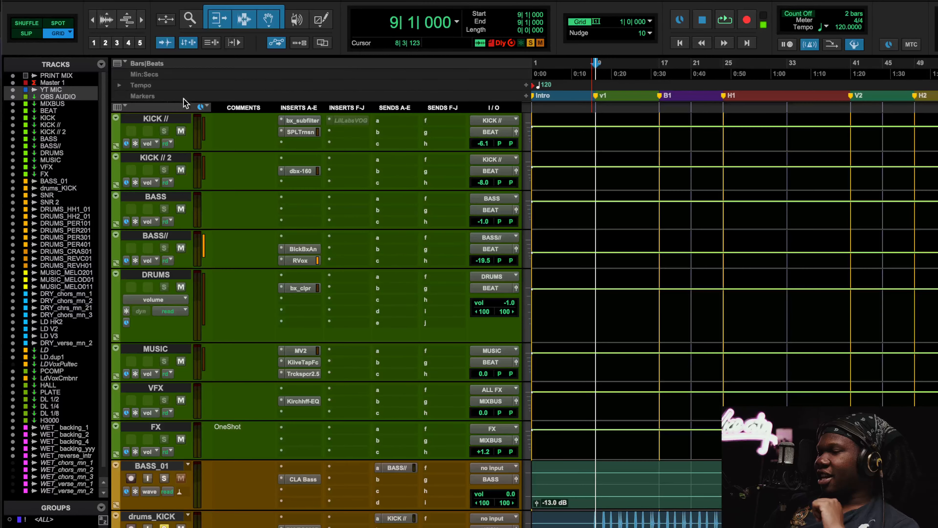
click(300, 170)
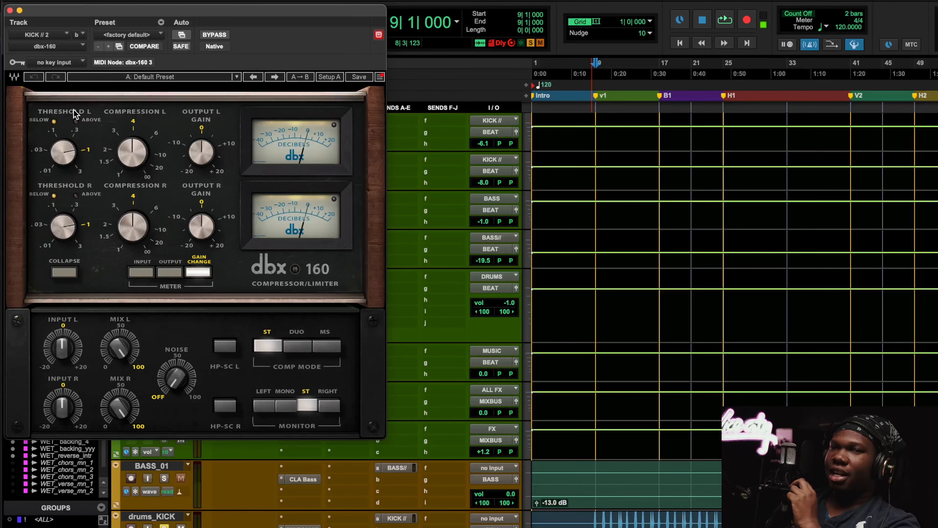
click(10, 10)
Play the verse and compare the kick with the KICK // 2 bus muted and unmuted
key(space)
click(179, 171)
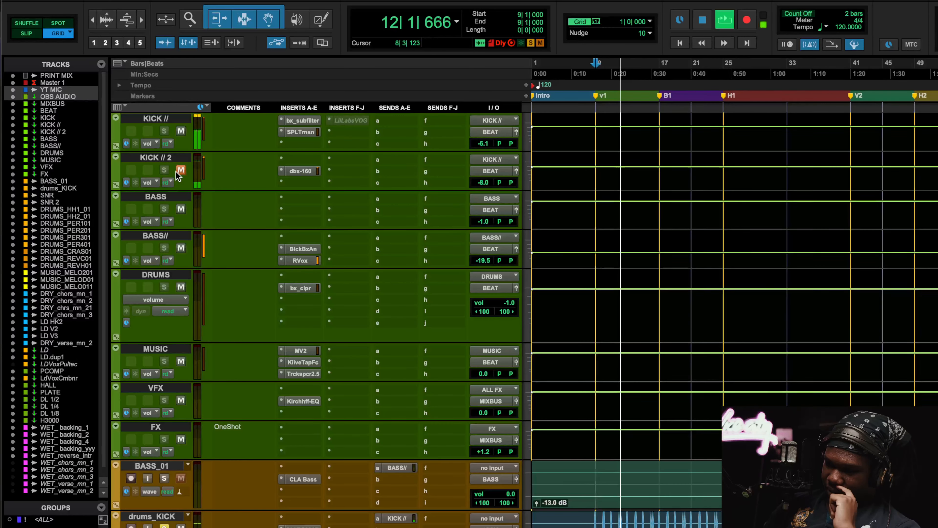
click(180, 171)
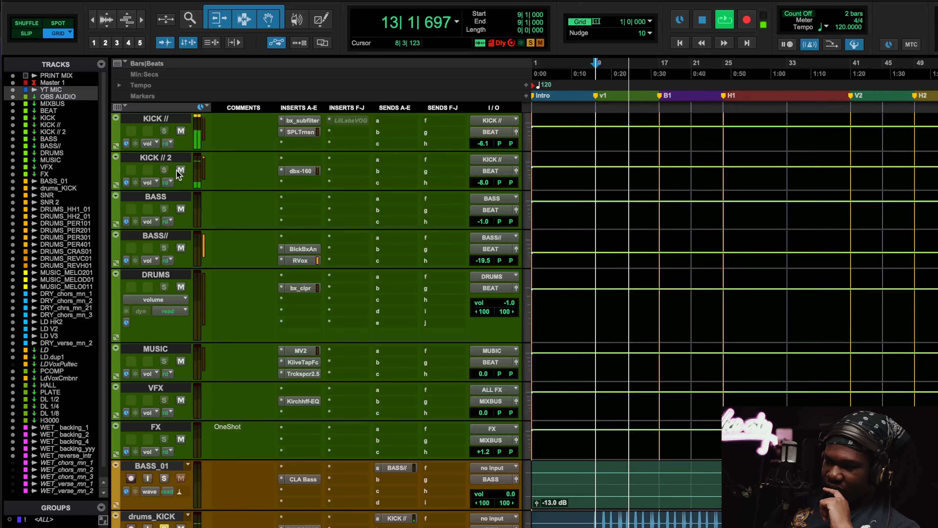
key(space)
Examine the bx_subfilter and SPL Transient Designer Plus settings on the KICK // bus, closing each plug-in
scroll(199, 161, up, 1)
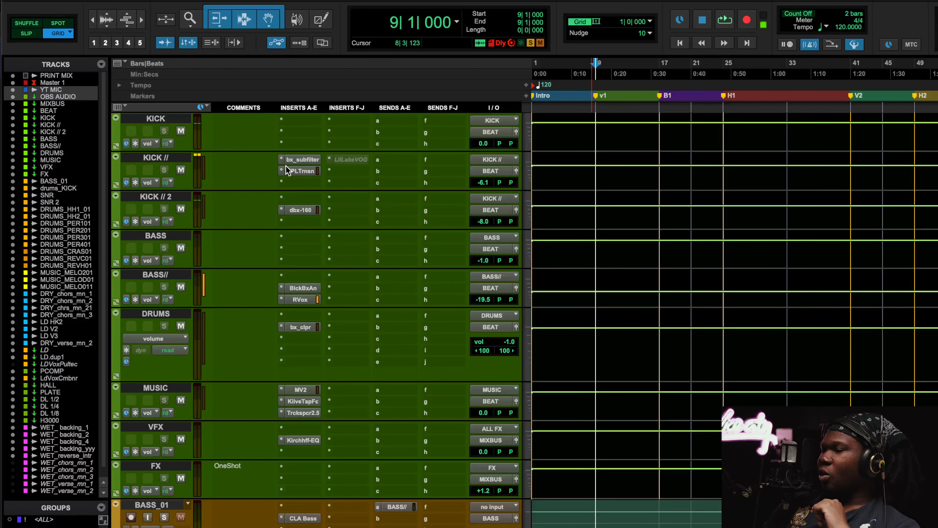
click(299, 158)
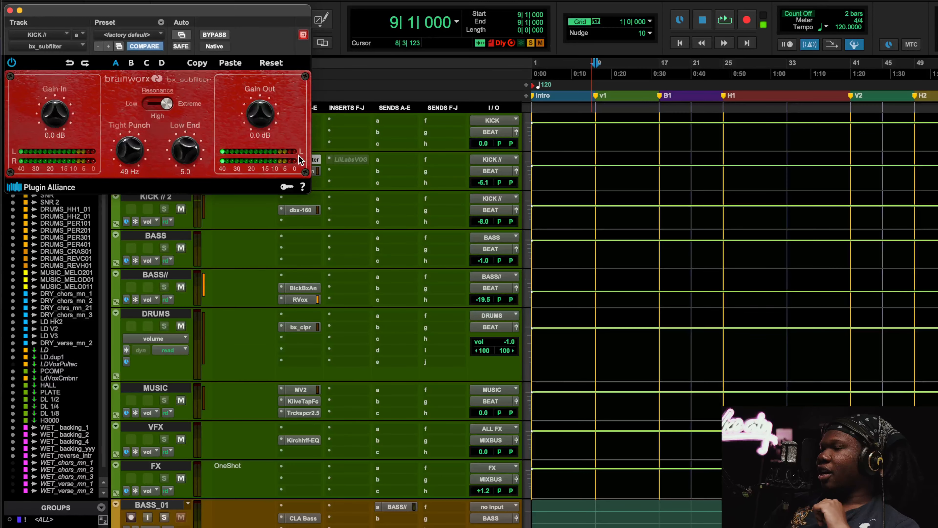
click(10, 10)
click(308, 172)
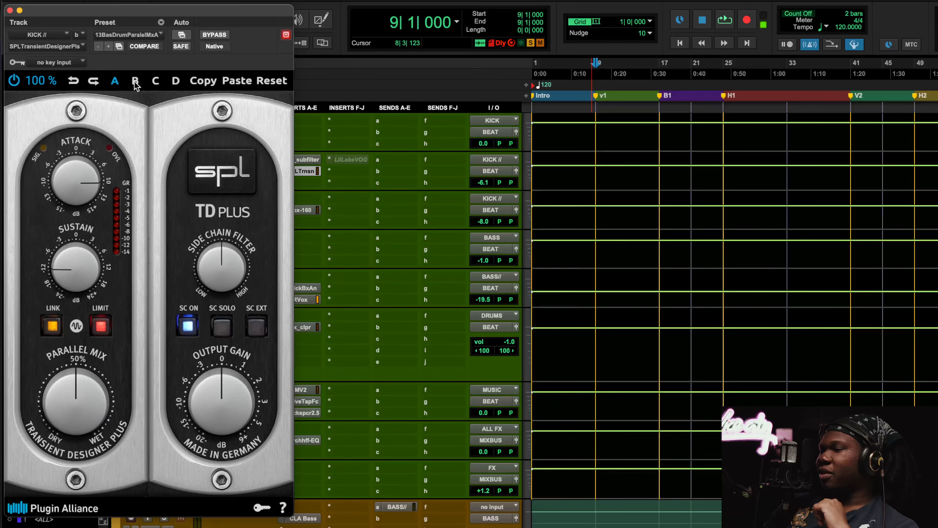
click(10, 11)
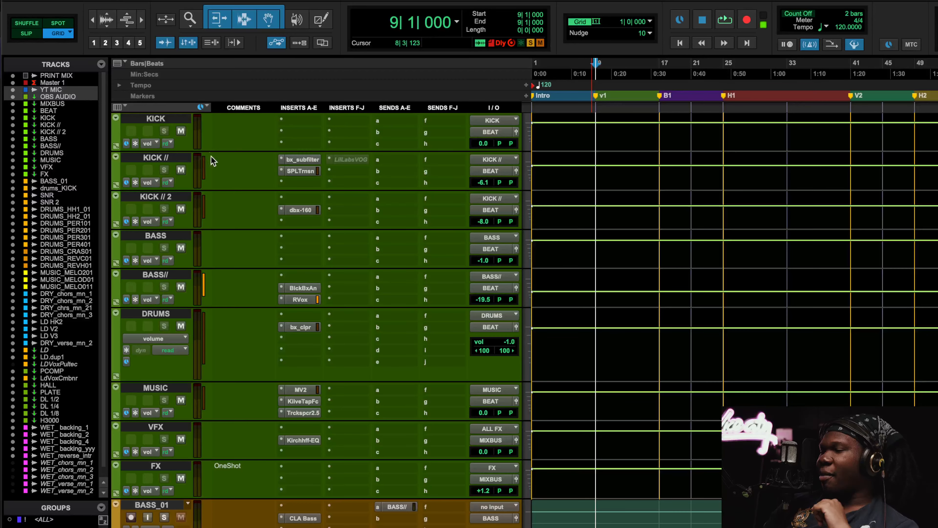
Look over the KICK // and KICK // 2 parallel buses and recheck the SPL Transient Designer's attack and sustain settings
click(173, 157)
scroll(178, 144, up, 3)
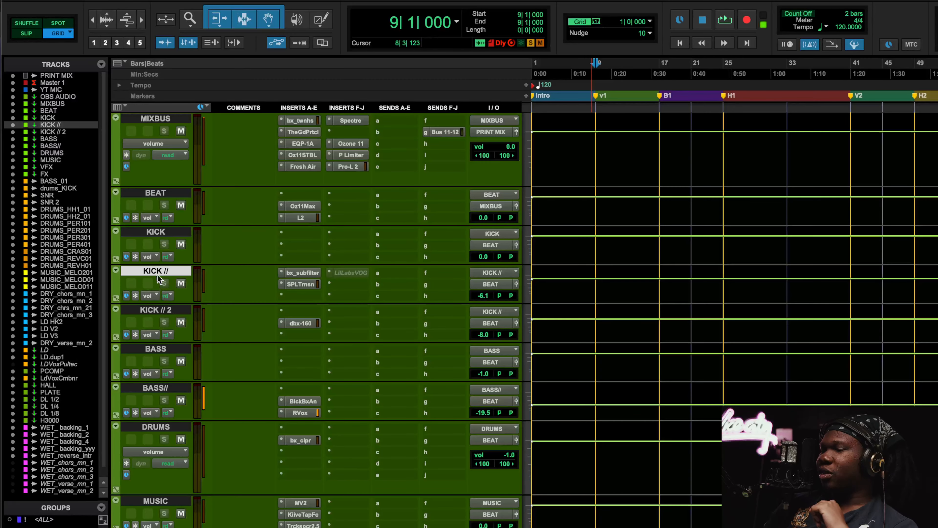
click(157, 309)
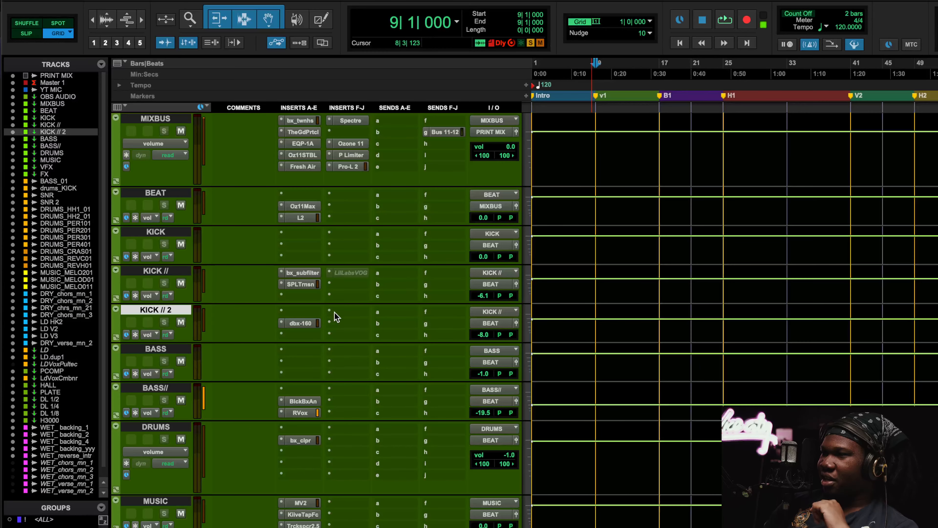
click(176, 272)
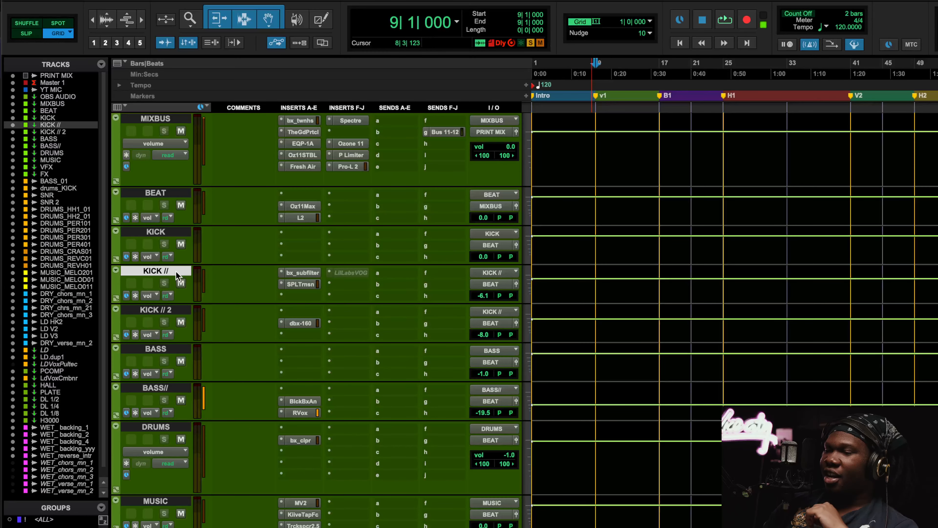
click(180, 306)
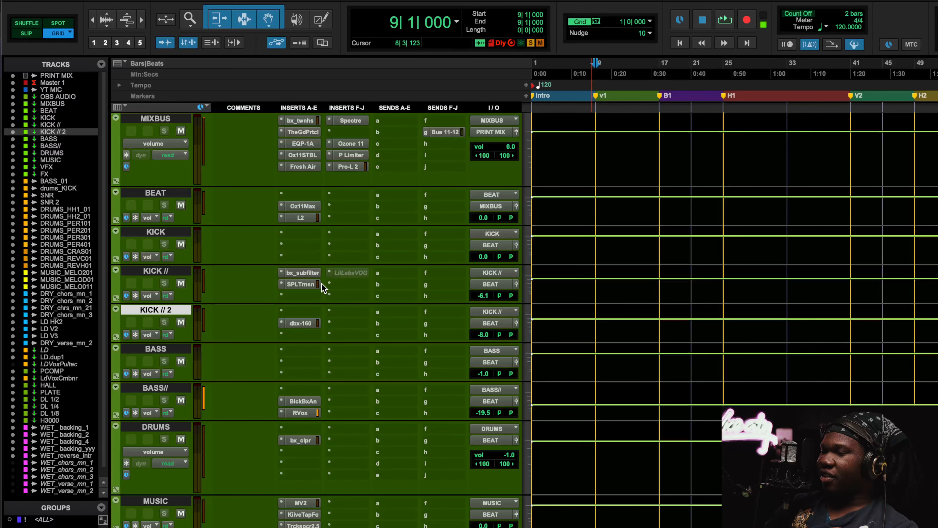
click(313, 285)
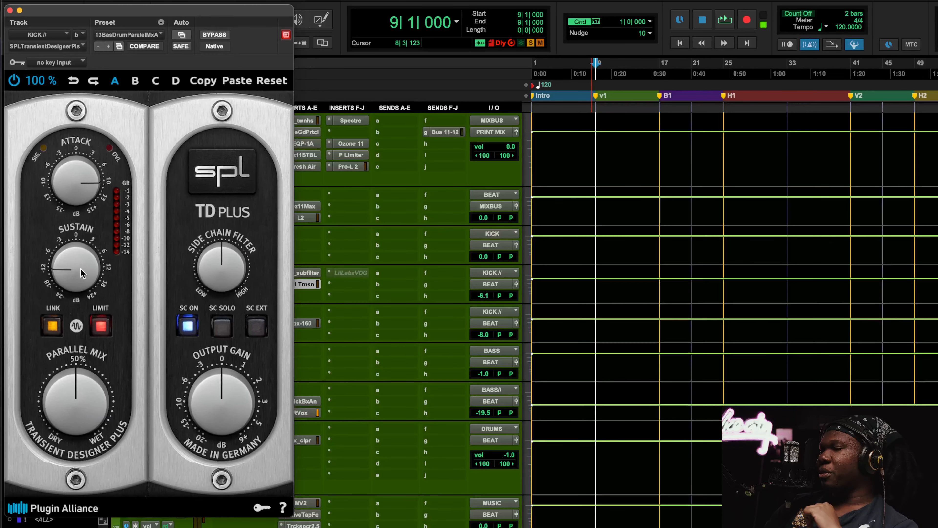
click(10, 10)
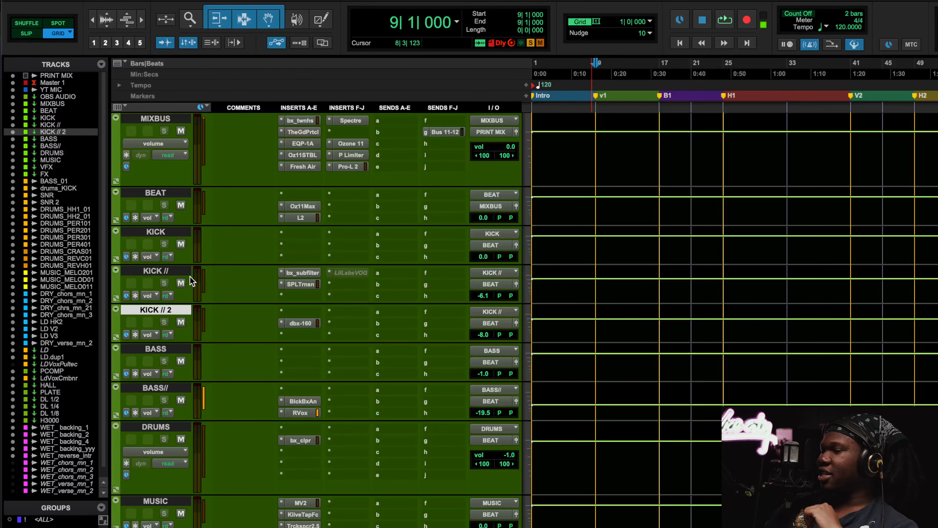
Play the verse and compare the kick with the KICK // and KICK // 2 parallel buses muted and unmuted
key(space)
click(181, 283)
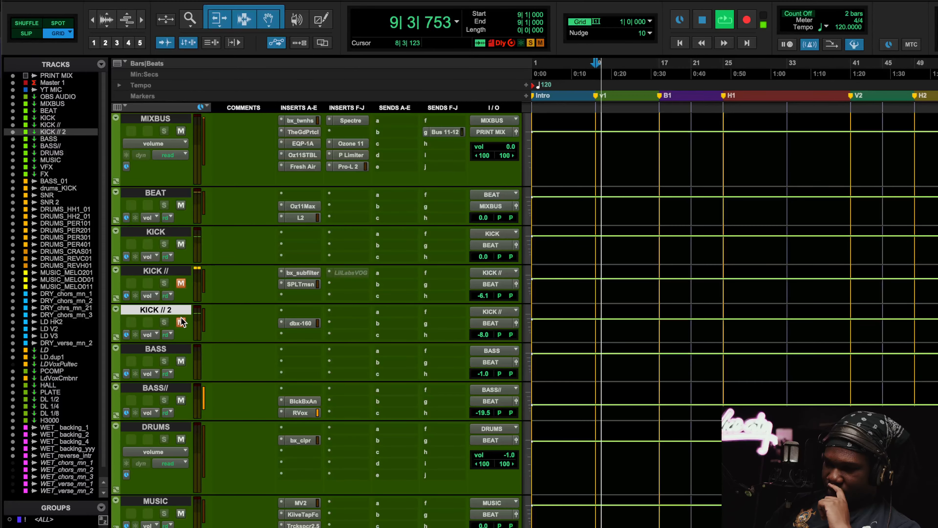
click(181, 283)
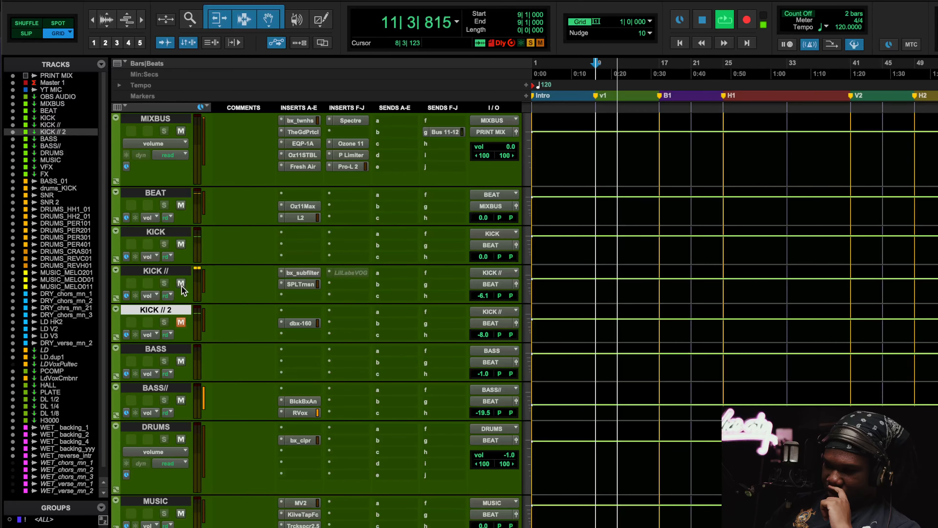
click(180, 283)
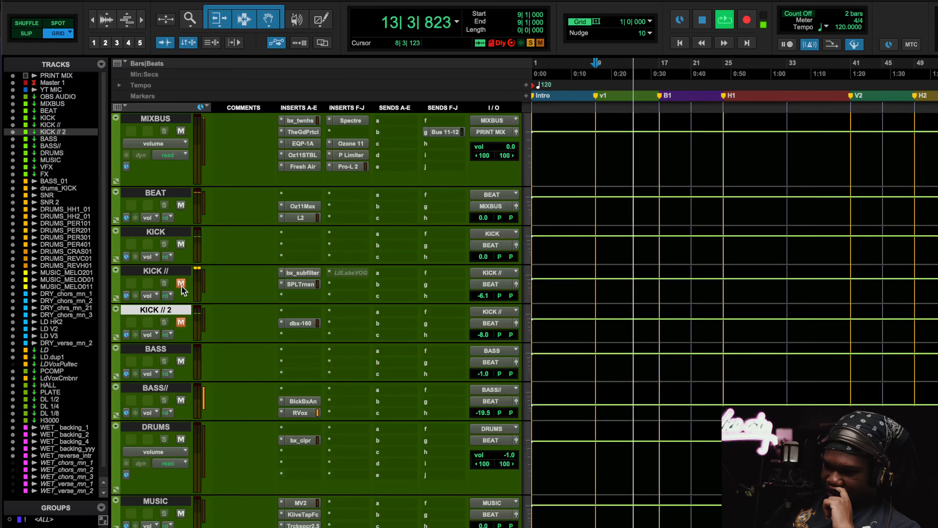
click(181, 284)
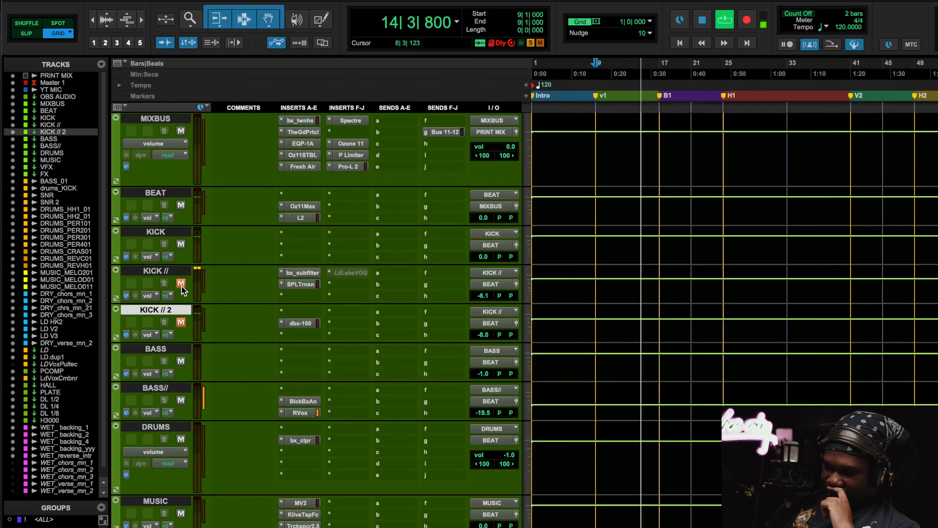
click(180, 322)
key(space)
Solo the SNR and DRUMS_H2_01 tracks alongside the kick and start playback of the verse
scroll(196, 335, down, 10)
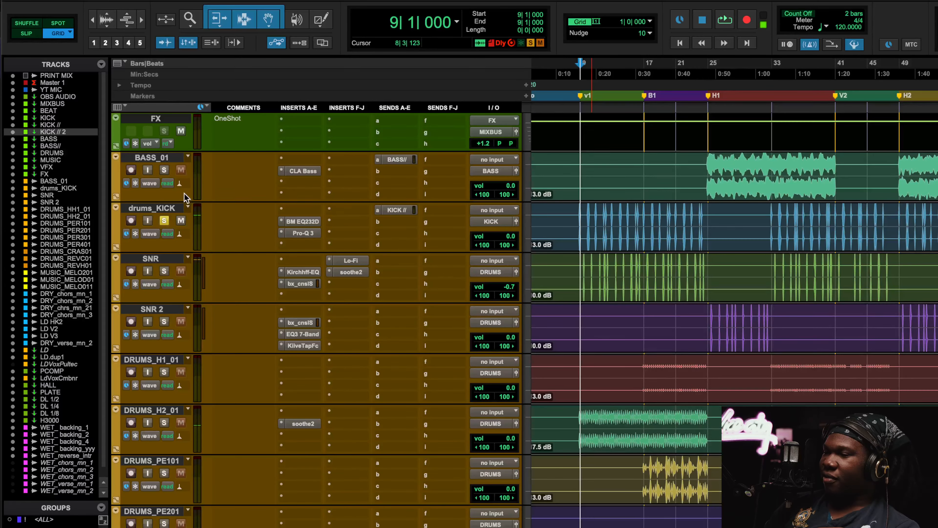
click(164, 271)
key(space)
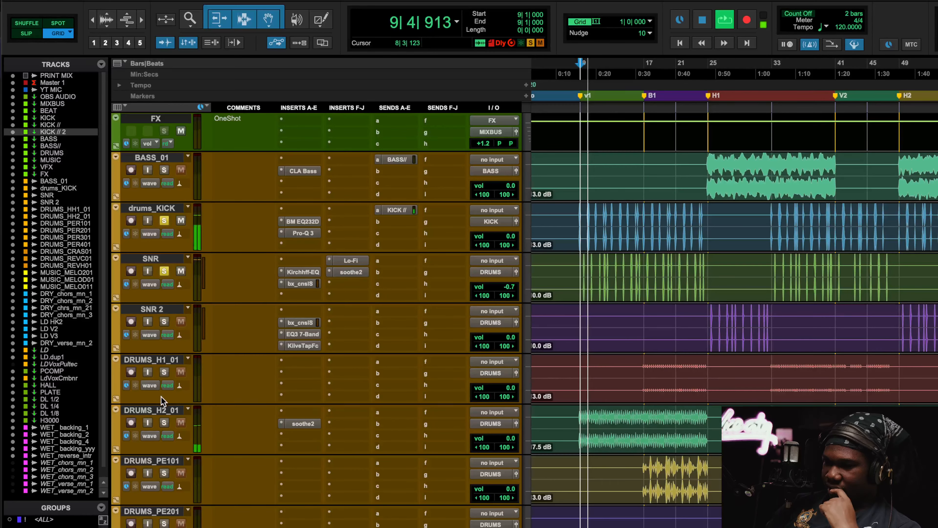
click(164, 422)
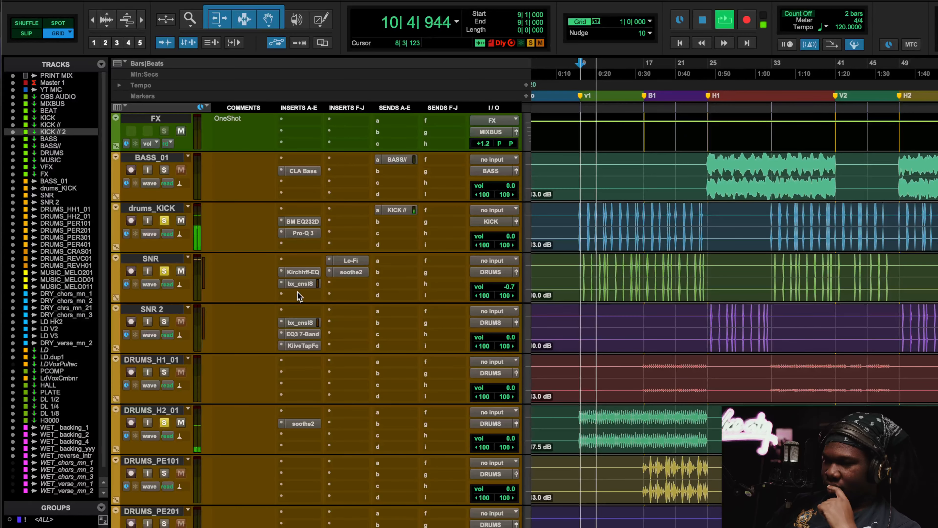
Examine the SNR track's bx_console SSL 4000 E, and compare the snare with the Kirchhoff EQ bypassed and active
click(303, 284)
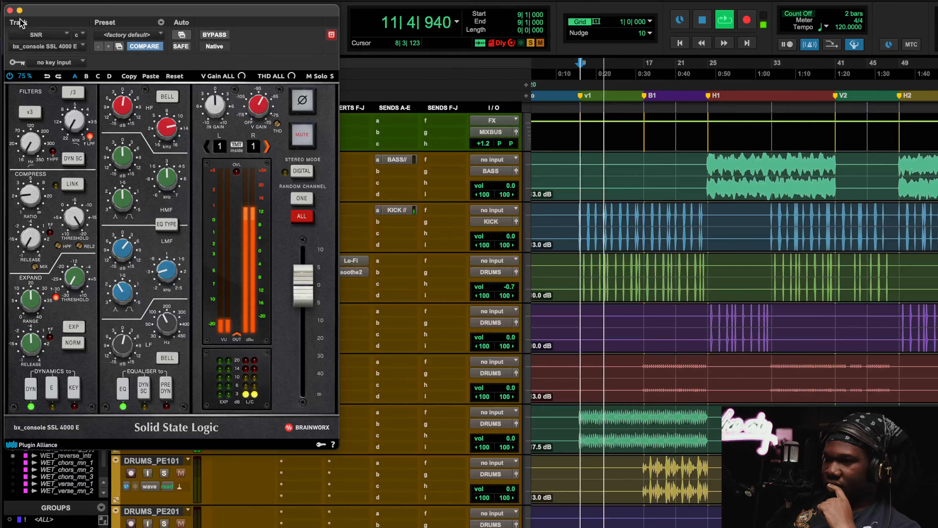
key(super+w)
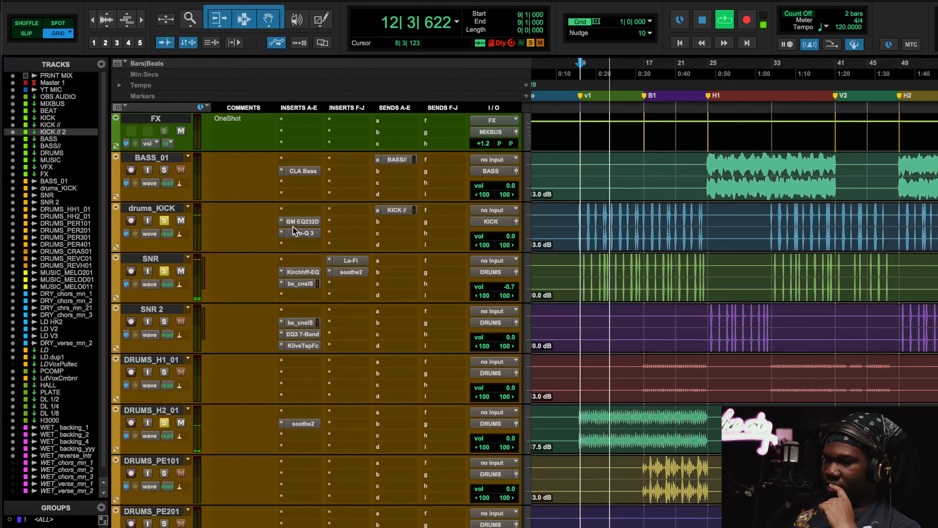
click(302, 271)
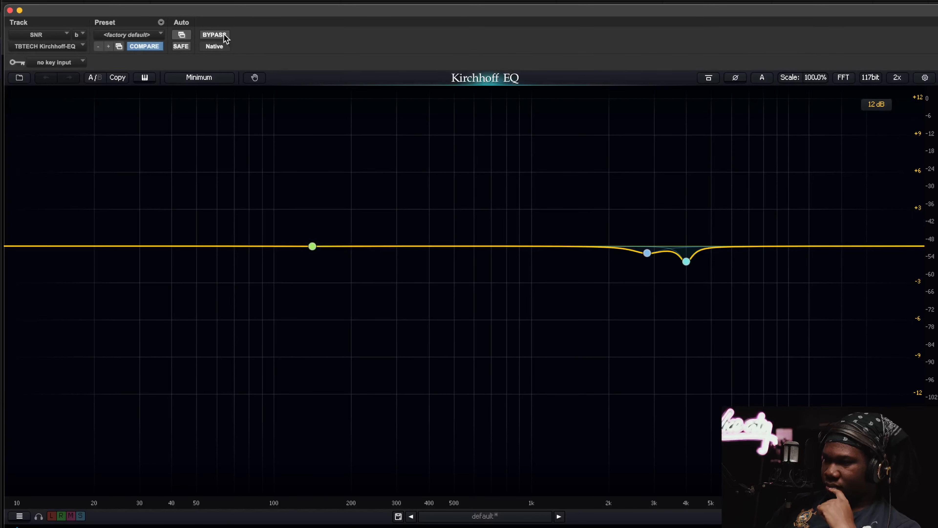
click(214, 35)
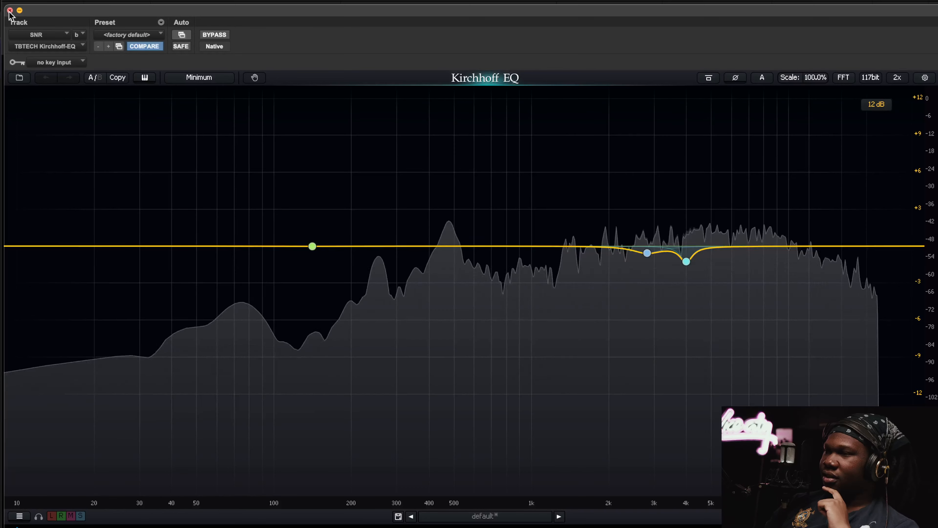
click(10, 10)
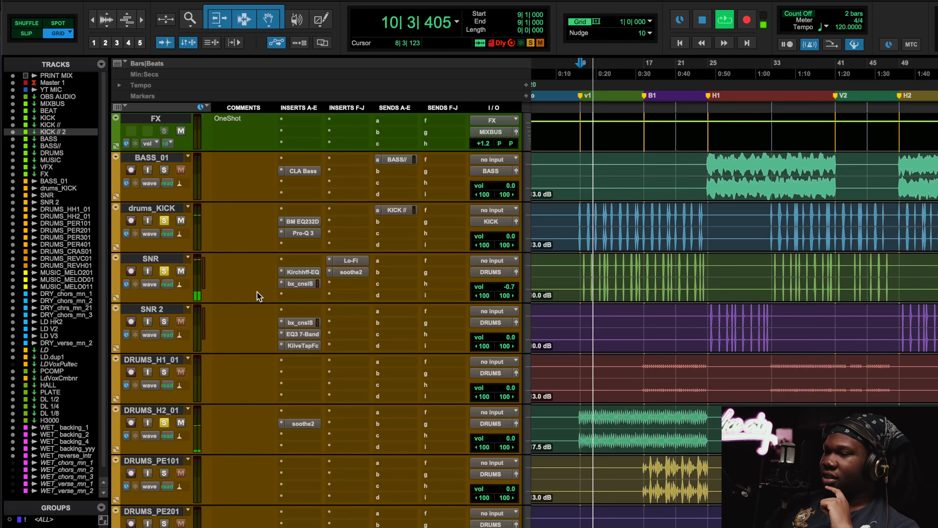
Play the verse and compare the SNR track with the bx_console SSL 4000 E bypassed and active, closing the plug-in when done
key(space)
click(296, 285)
drag(223, 14, 347, 34)
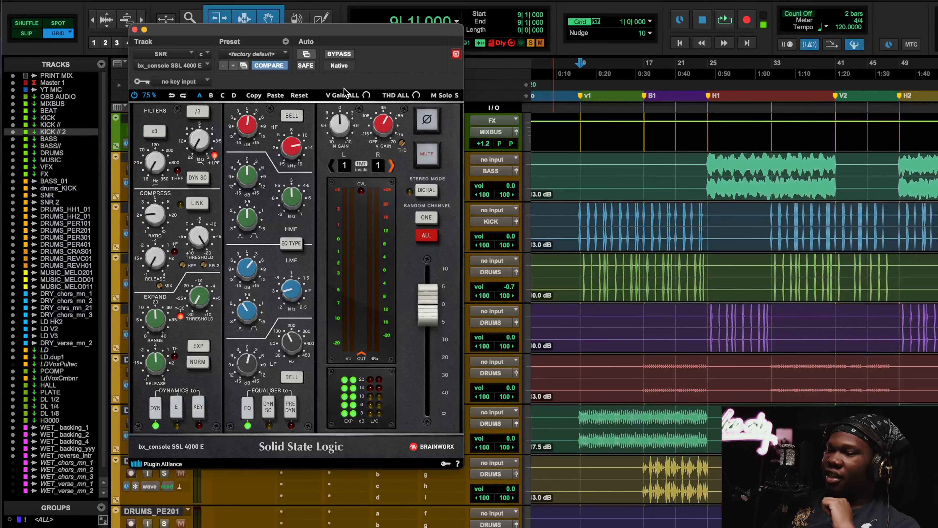
key(space)
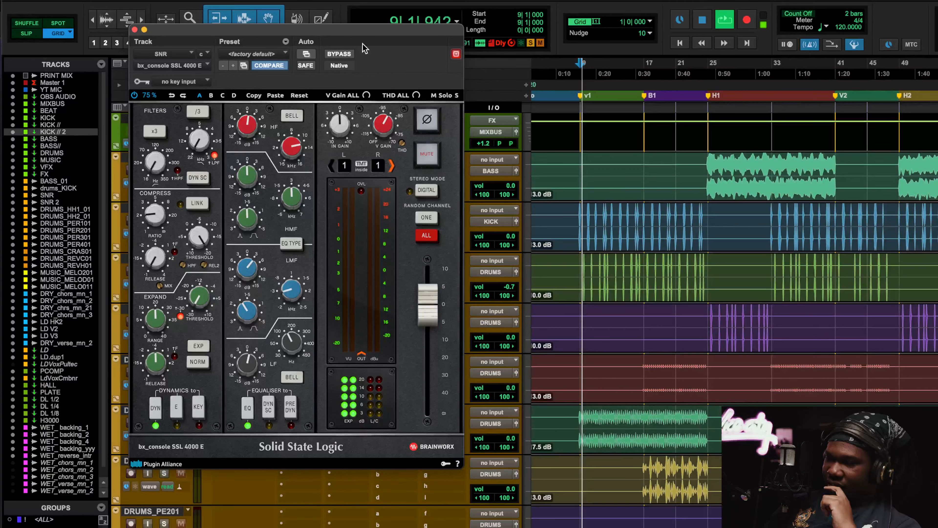
click(337, 59)
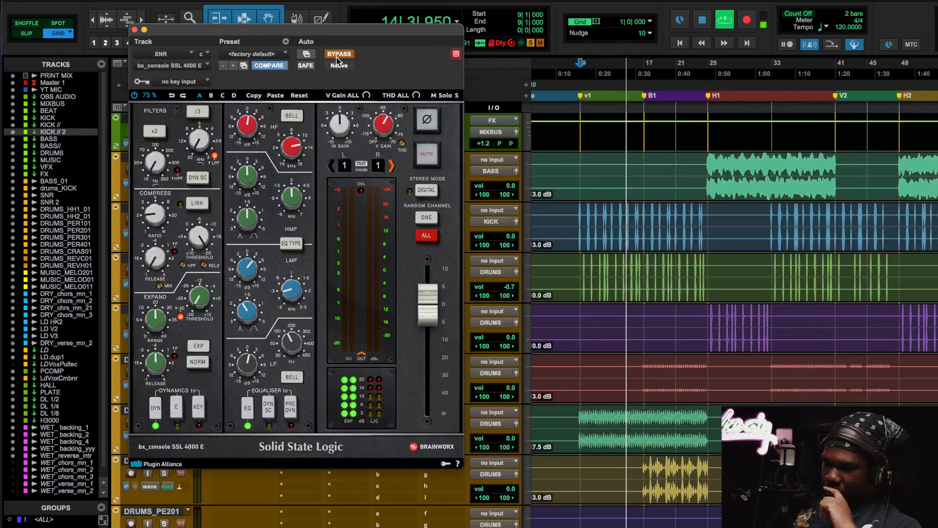
click(337, 54)
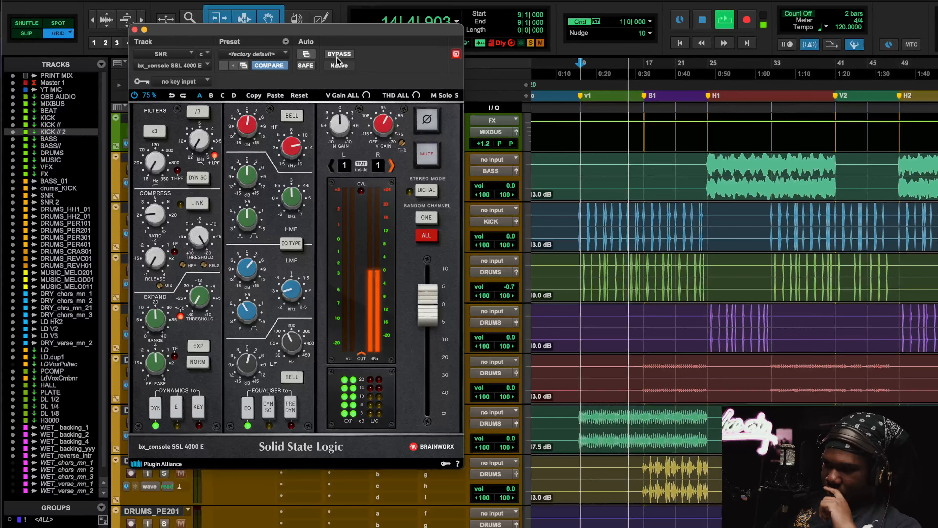
click(135, 30)
key(space)
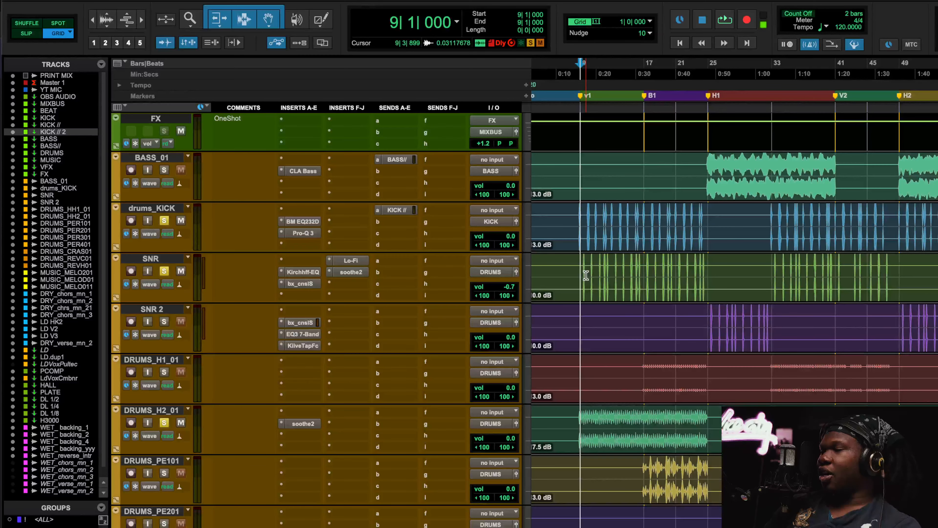
Examine the SNR track's Lo-Fi distortion setting and start playback from bar 18 in the B1 section
click(352, 262)
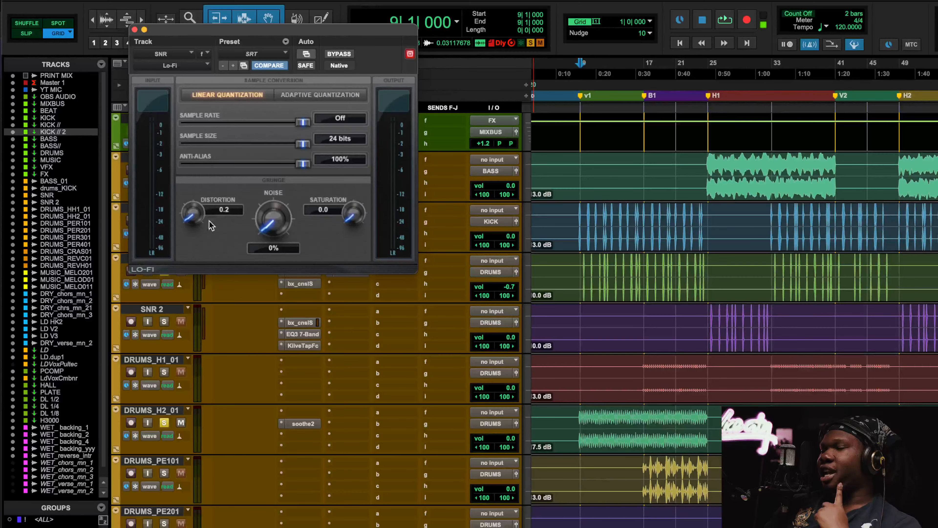
drag(255, 34, 259, 33)
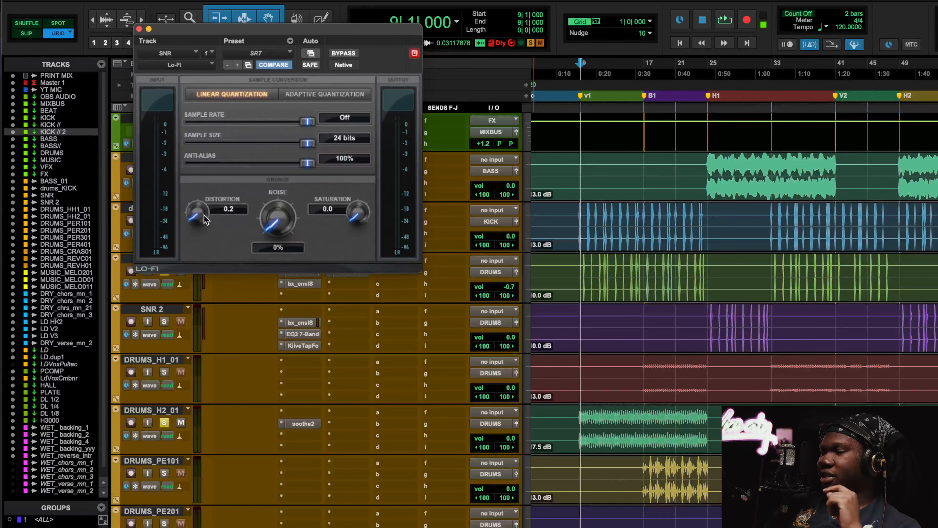
click(652, 75)
key(space)
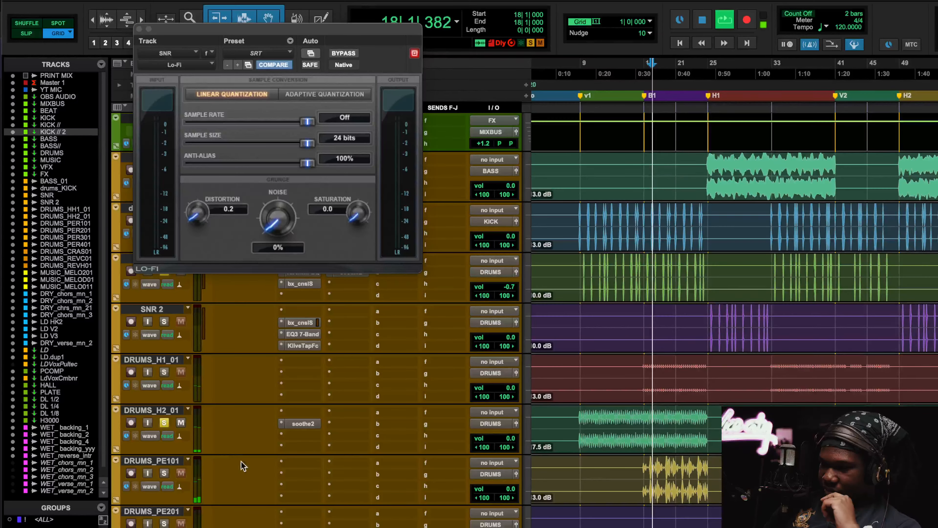
Audition DRUMS_PE101 in solo briefly, and look through the remaining percussion tracks down to MUSIC_MEL201
click(164, 473)
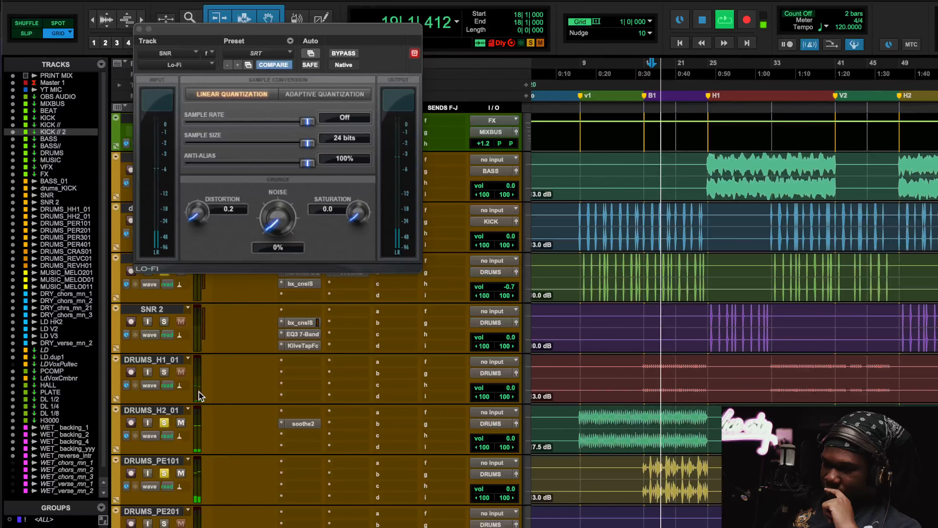
click(167, 472)
scroll(168, 472, down, 3)
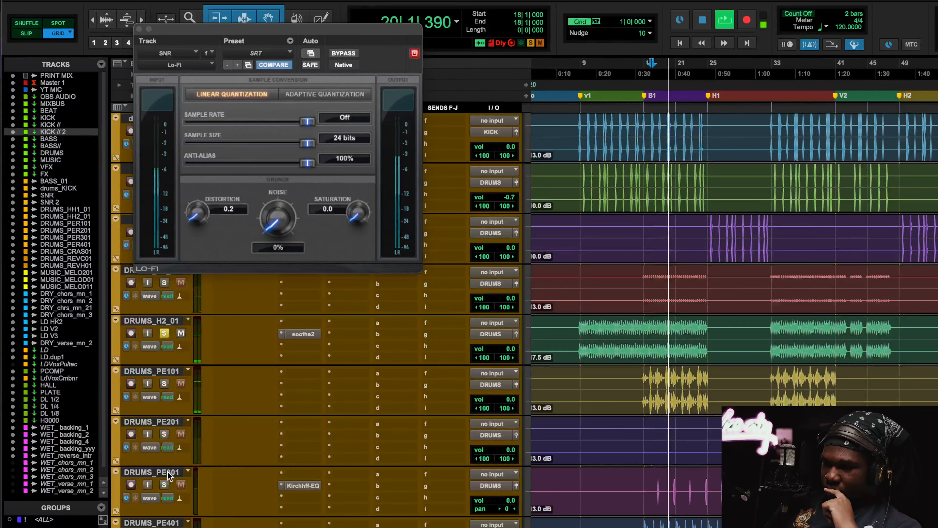
scroll(237, 465, down, 3)
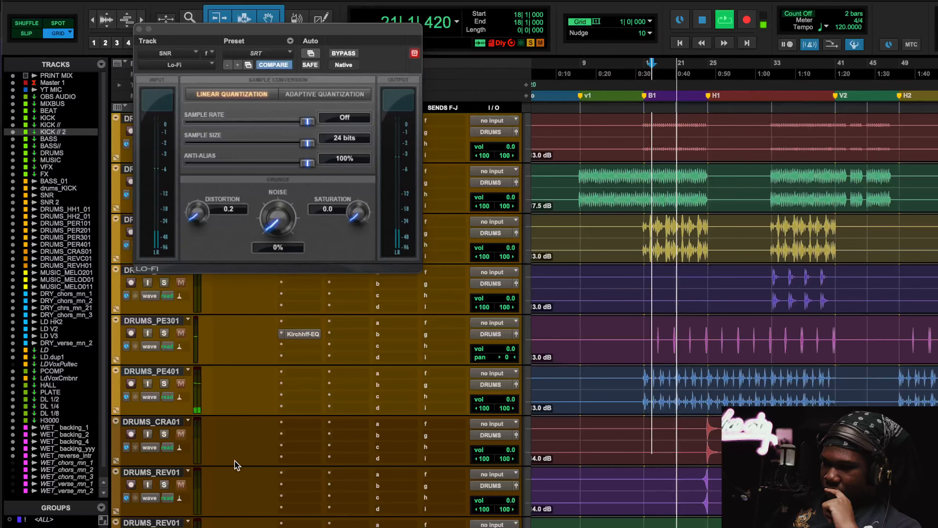
scroll(203, 453, down, 3)
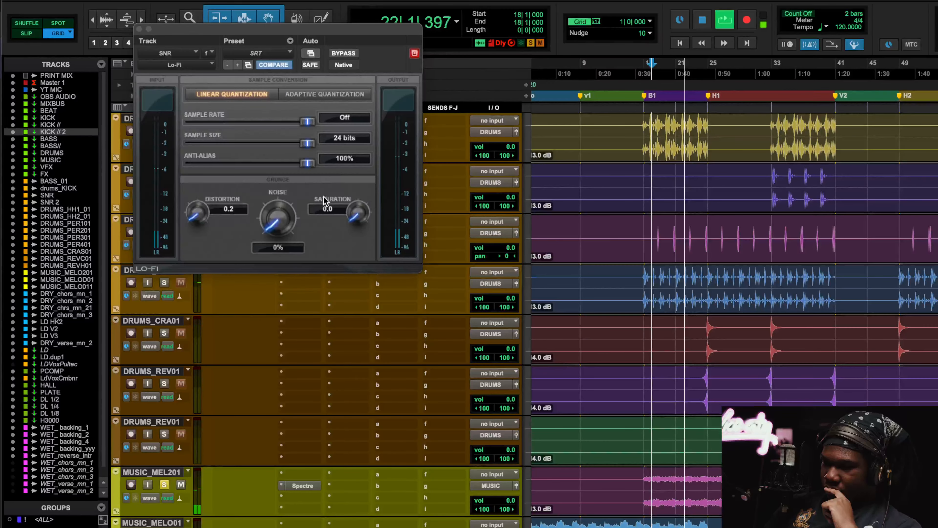
Compare the snare with Lo-Fi bypassed and active, and unsolo MUSIC_MEL201 before stopping playback and closing the plug-in
click(343, 54)
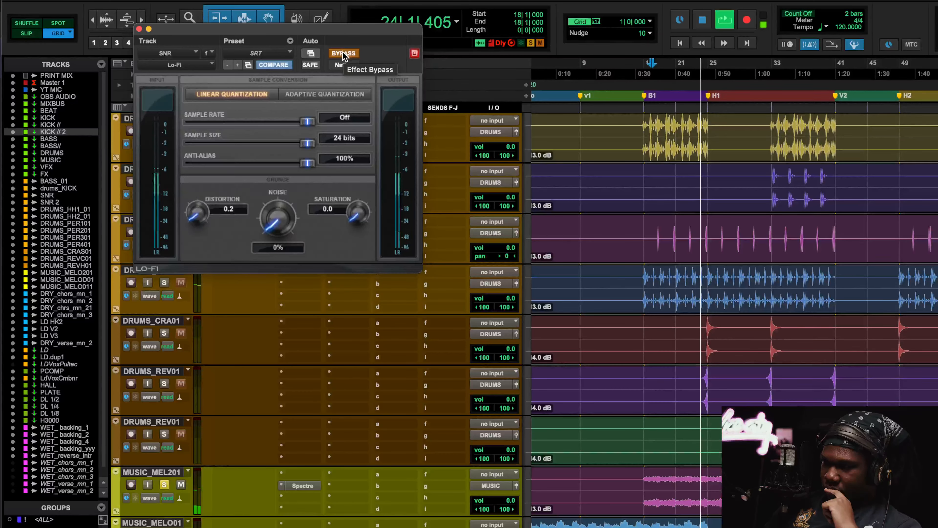
key(space)
key(space)
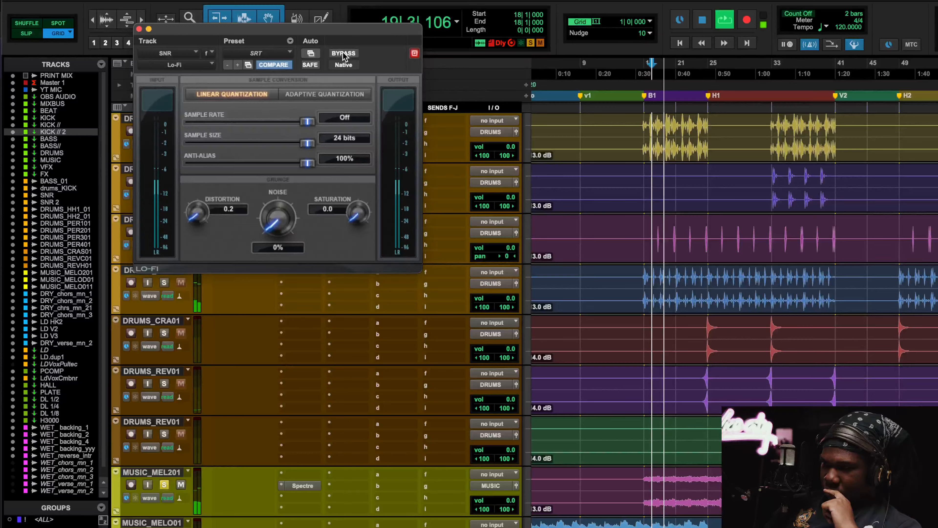
click(165, 487)
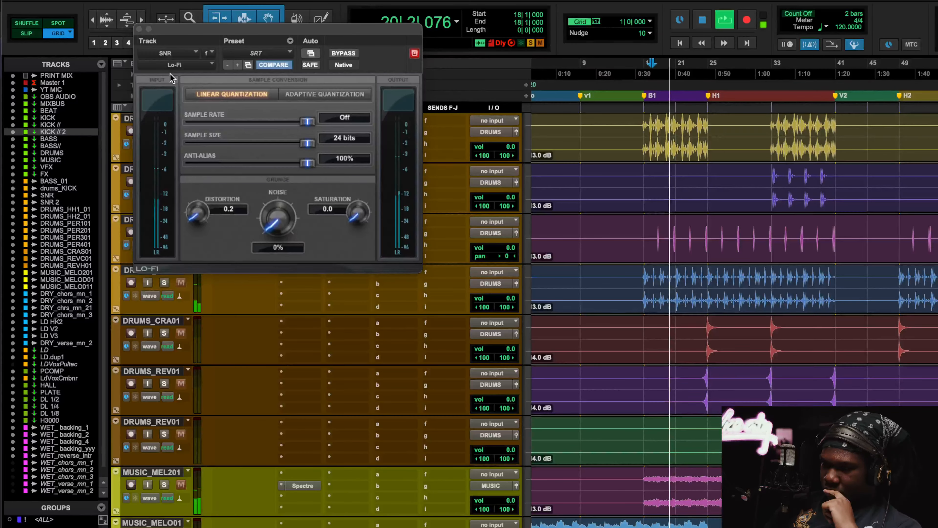
key(space)
click(138, 29)
Examine the Spectre band settings on the MUSIC_MEL201 track
scroll(283, 294, down, 3)
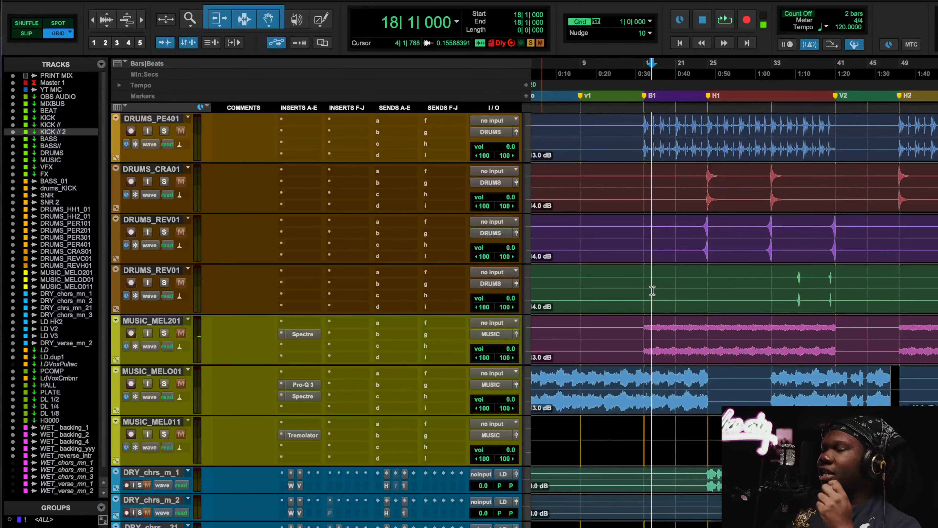
scroll(653, 291, left, 2)
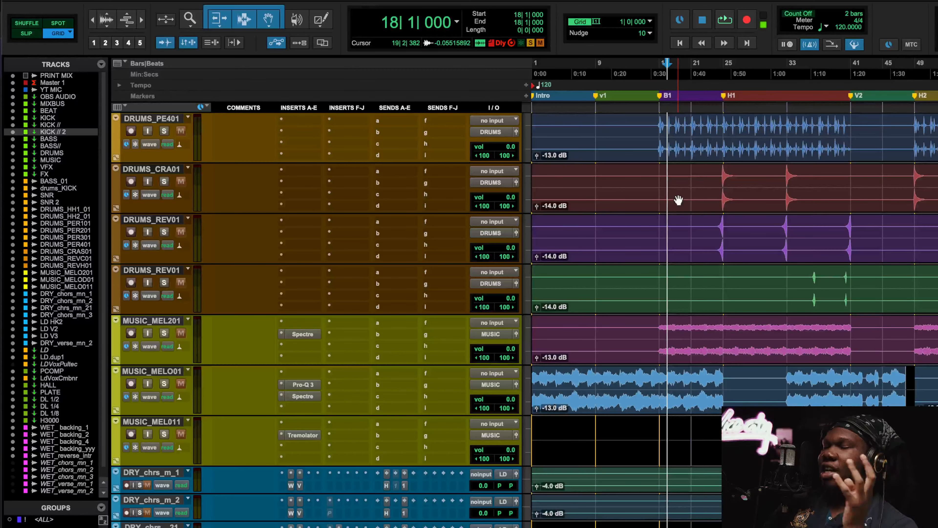
click(305, 334)
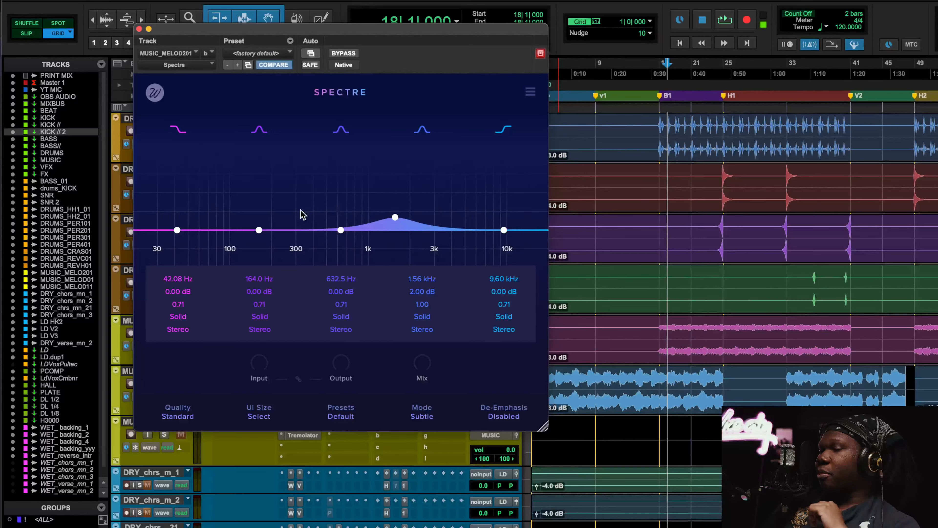
click(139, 29)
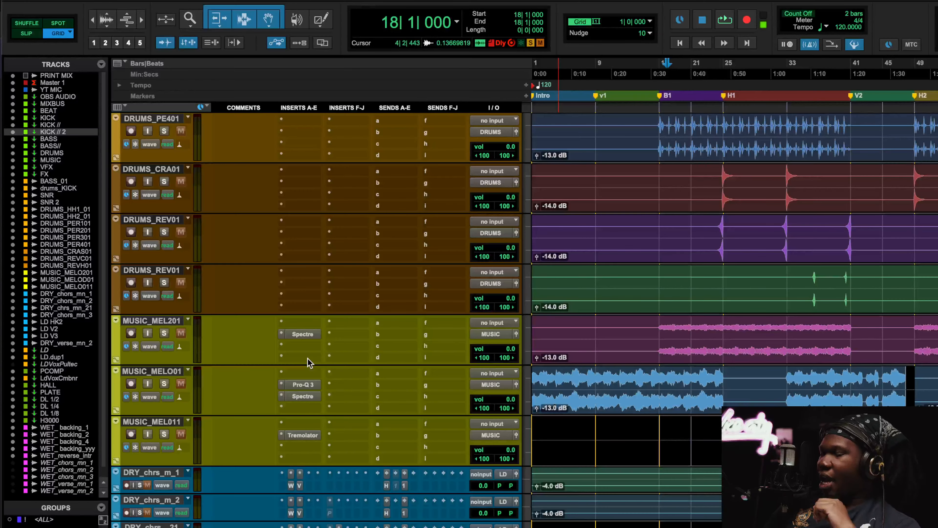
click(304, 334)
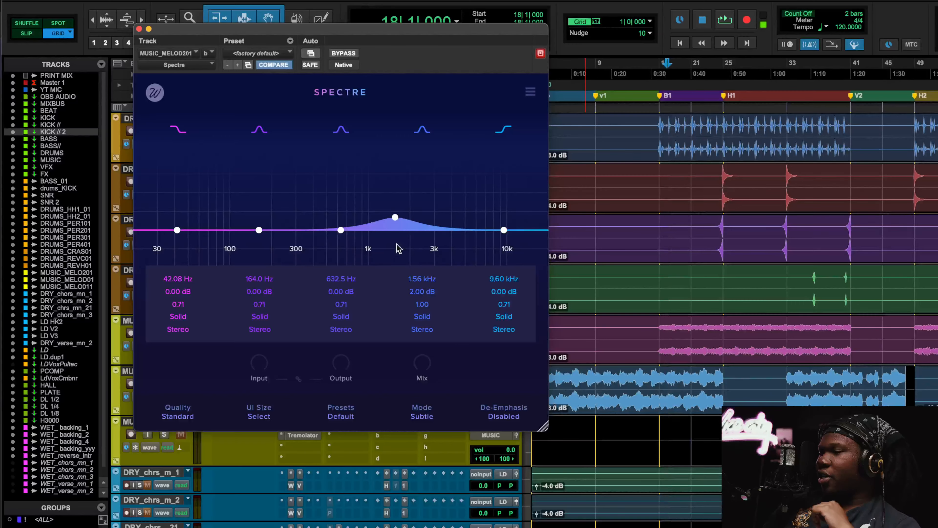
Play the B1 section with MUSIC_MEL201 soloed and compare the melody with Spectre bypassed and active
key(space)
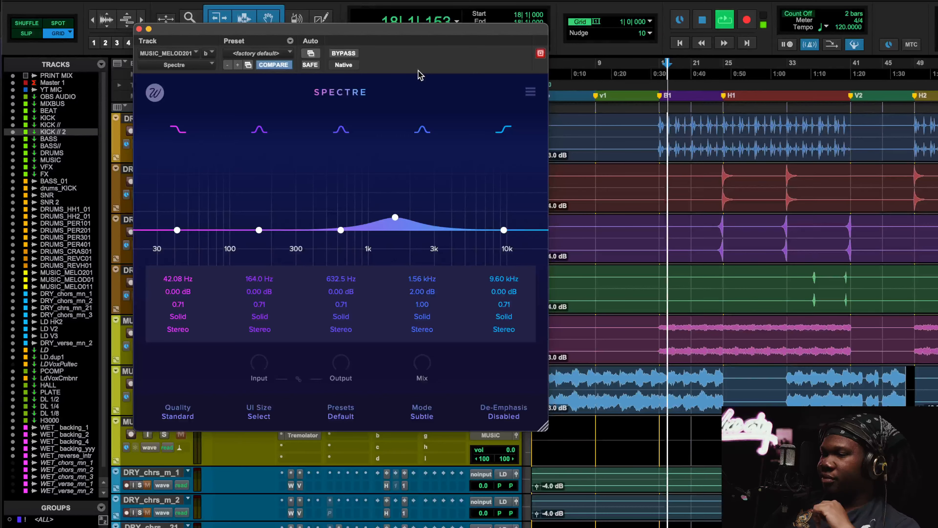
drag(298, 33, 485, 30)
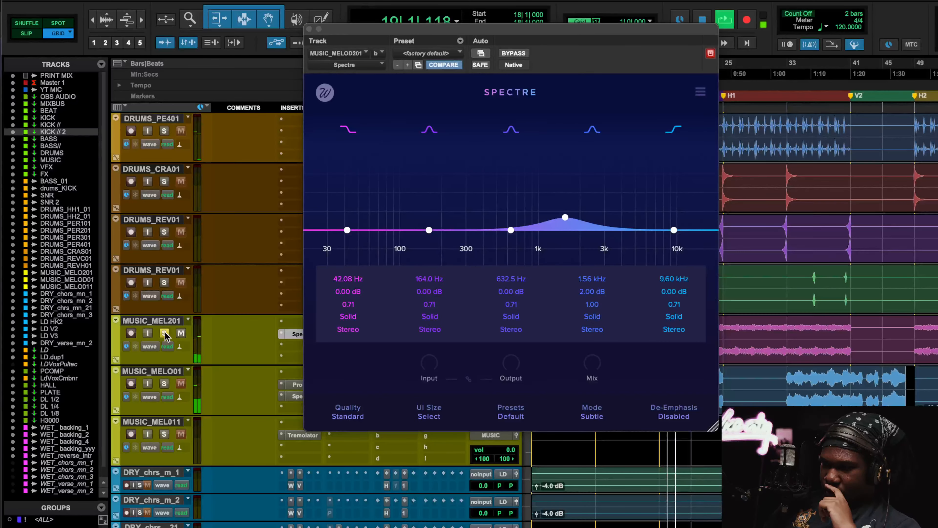
click(513, 54)
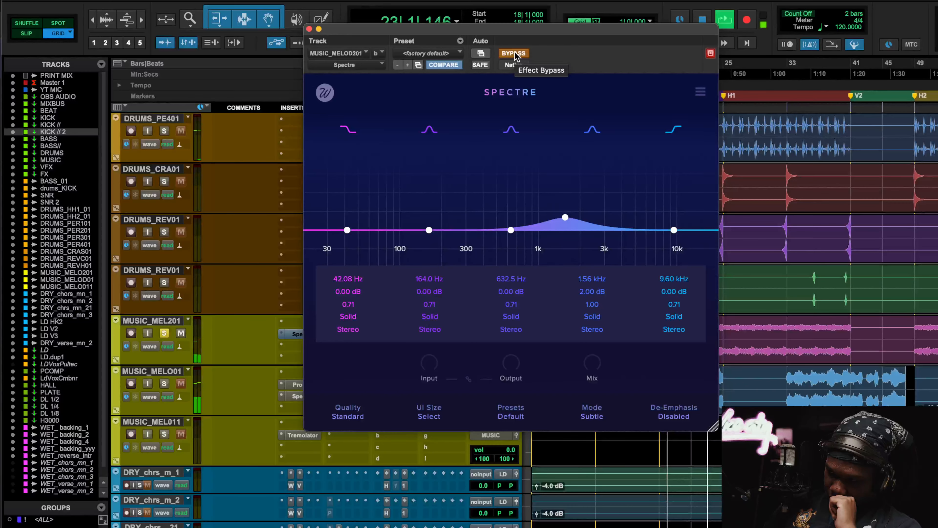
click(514, 53)
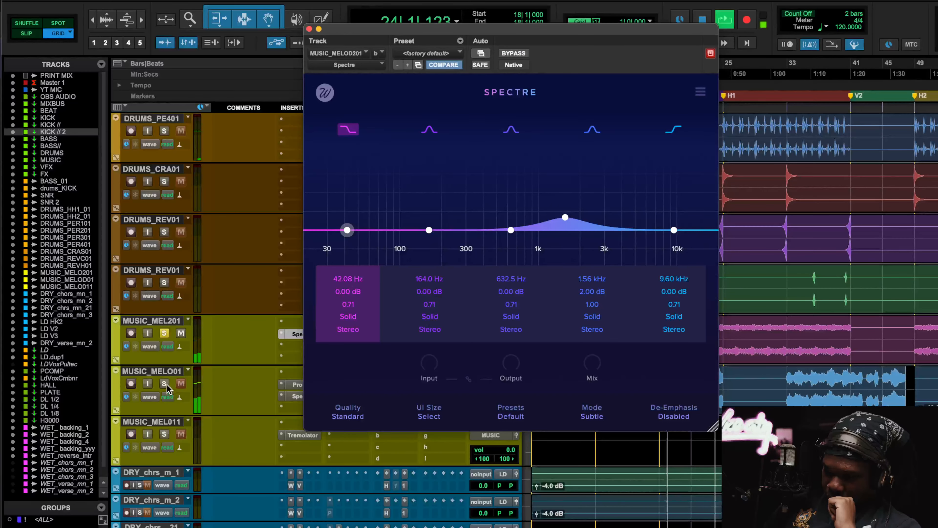
Solo MUSIC_MELO01 alongside MUSIC_MEL201, close Spectre and restart playback from bar 9
click(295, 384)
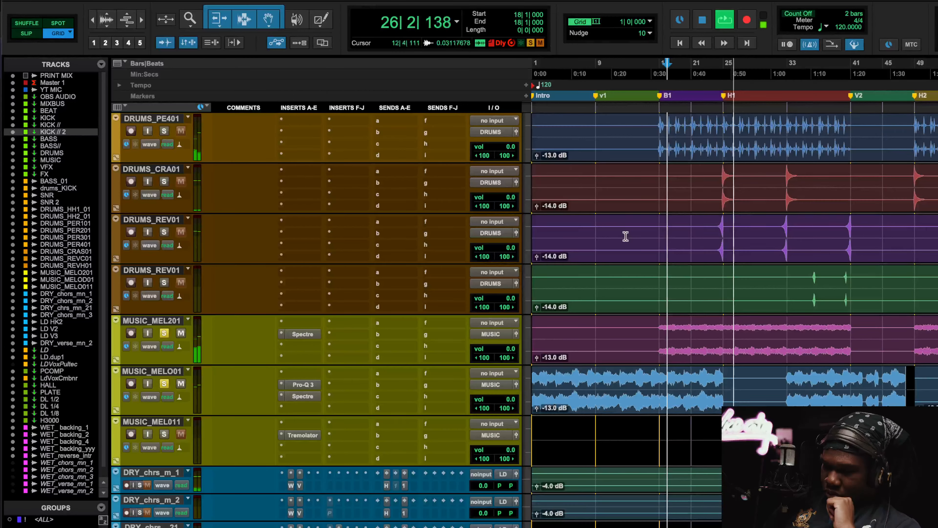
click(309, 29)
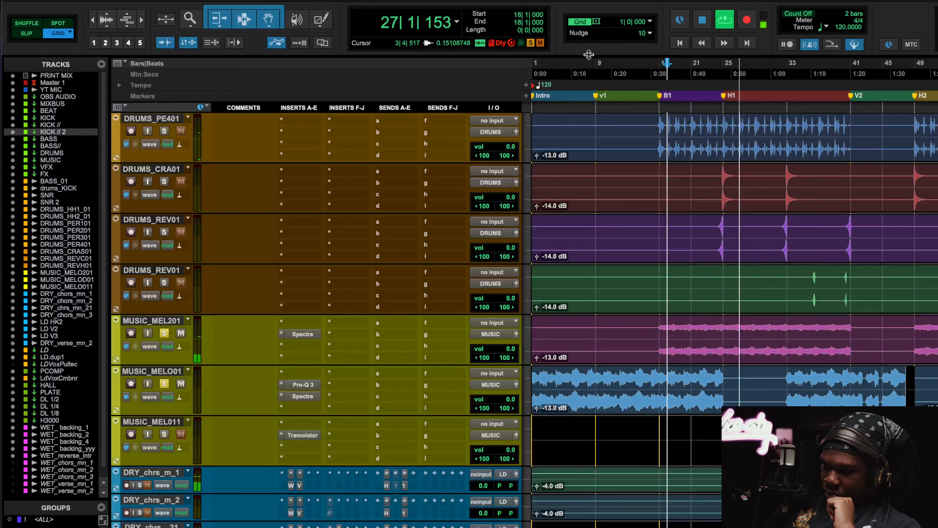
click(592, 74)
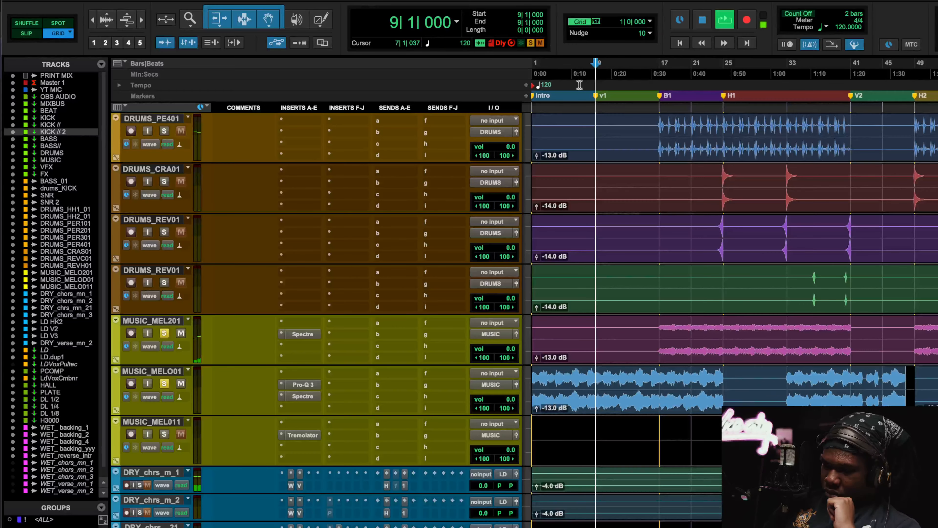
Compare the MUSIC_MELO01 melody with its FabFilter Pro-Q 3 bypassed and active, and stop playback
click(310, 387)
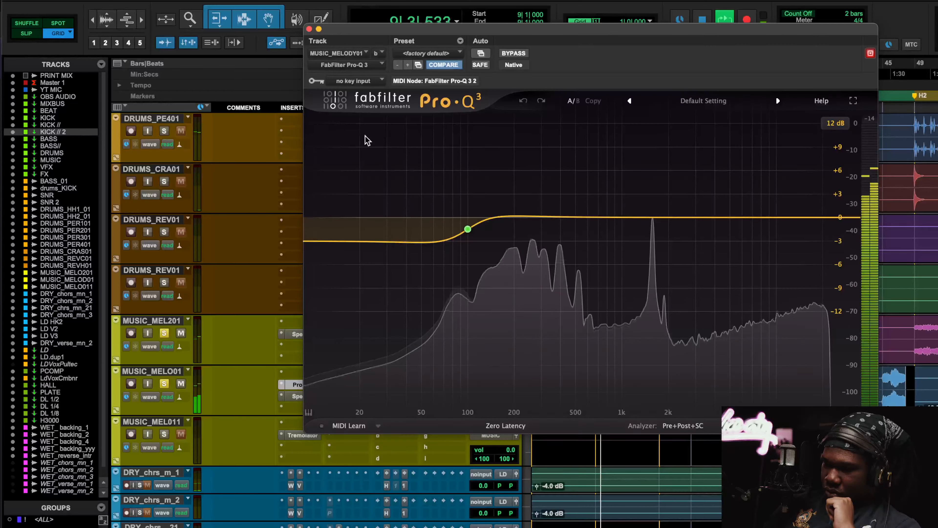
click(520, 54)
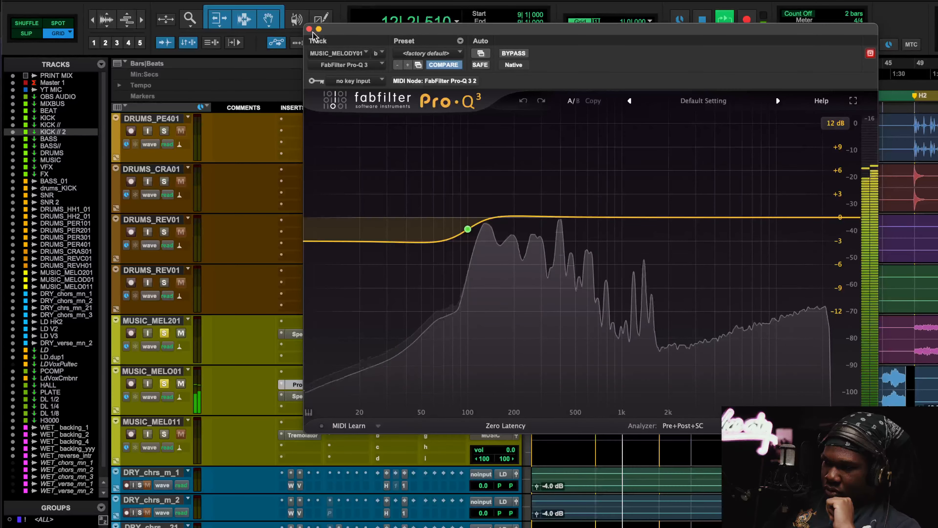
key(space)
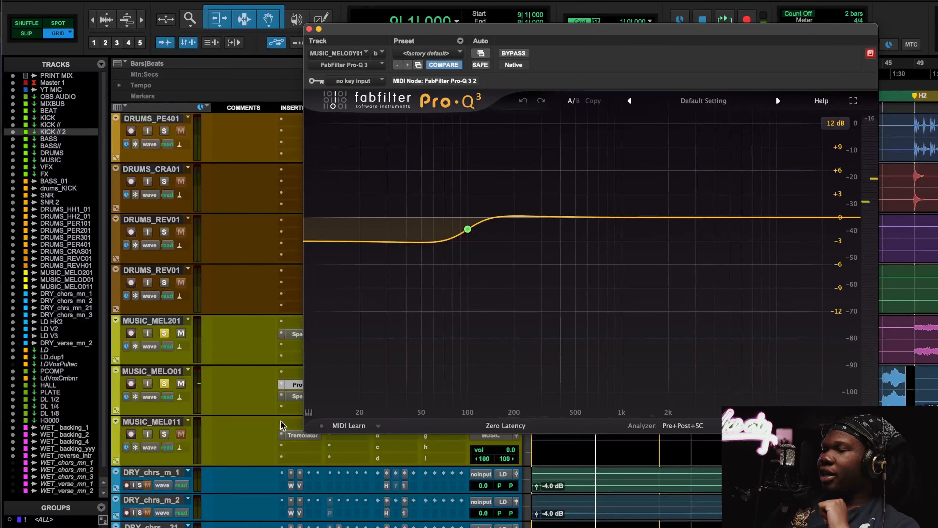
Insert the RVox compressor on MUSIC_MELO01 in the slot after Spectre
click(292, 406)
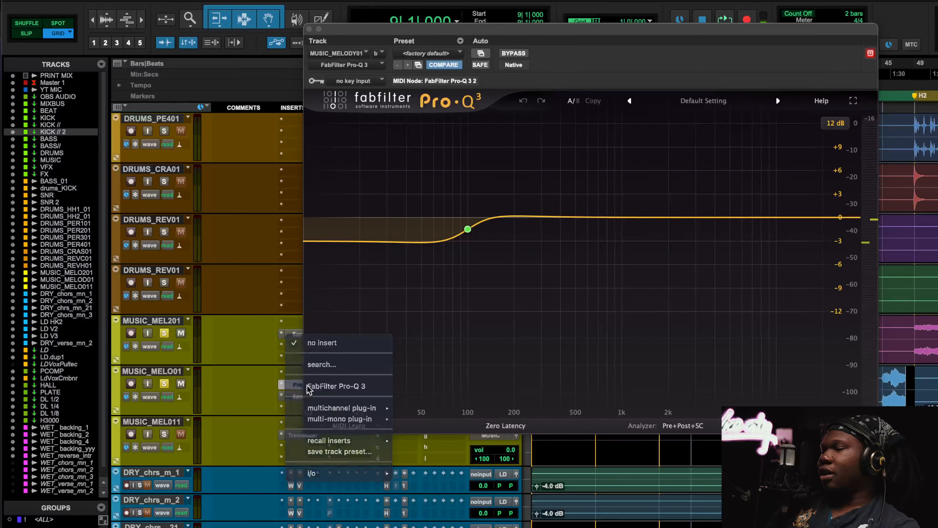
click(292, 412)
click(333, 364)
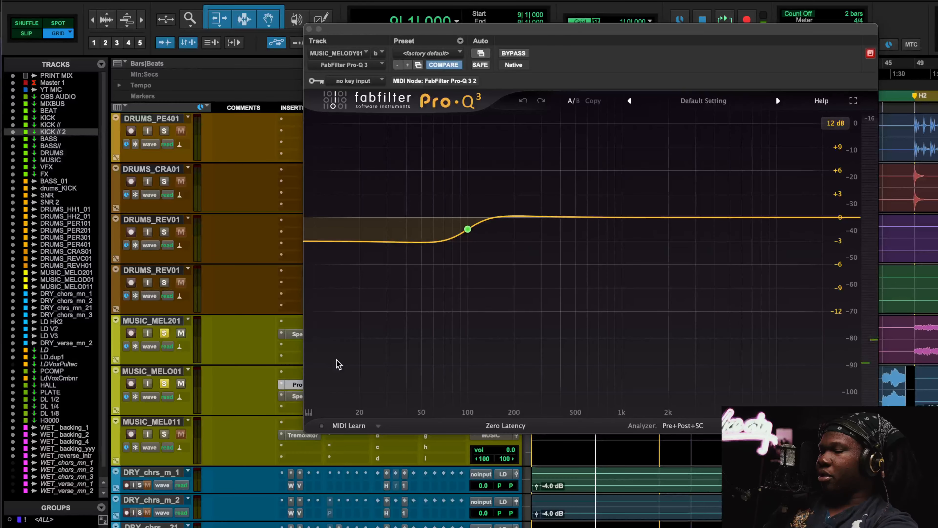
text(rvox)
key(Return)
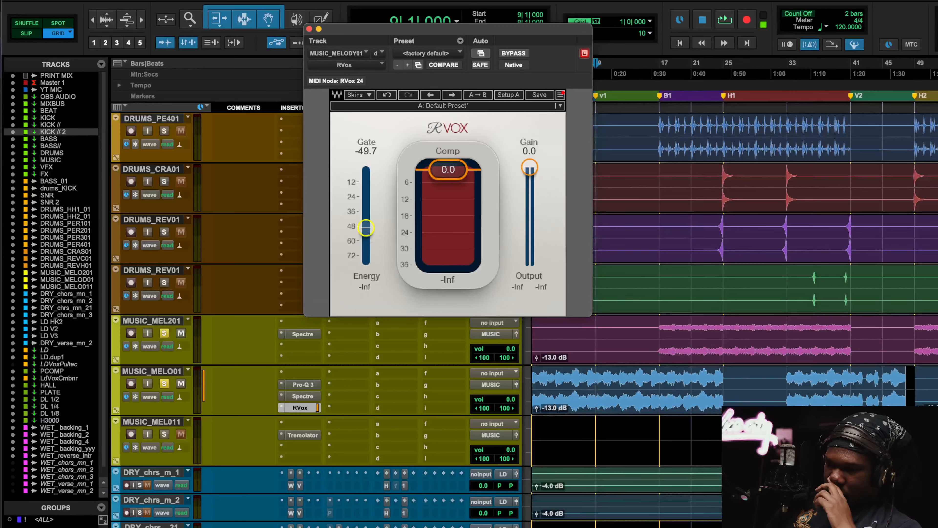
Open Pro-Q 3 on MUSIC_MELO01, compare the low-shelf cut bypassed and active from bar 9, and stop playback
click(311, 385)
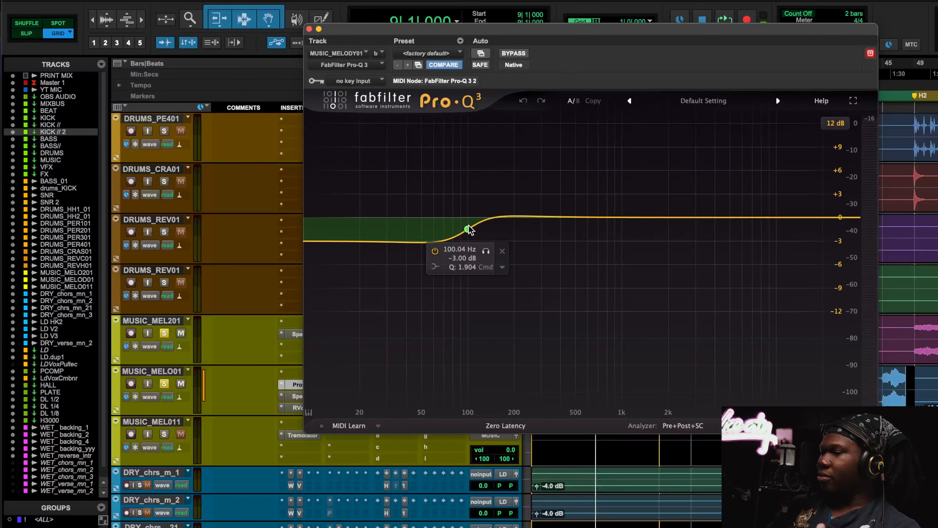
key(space)
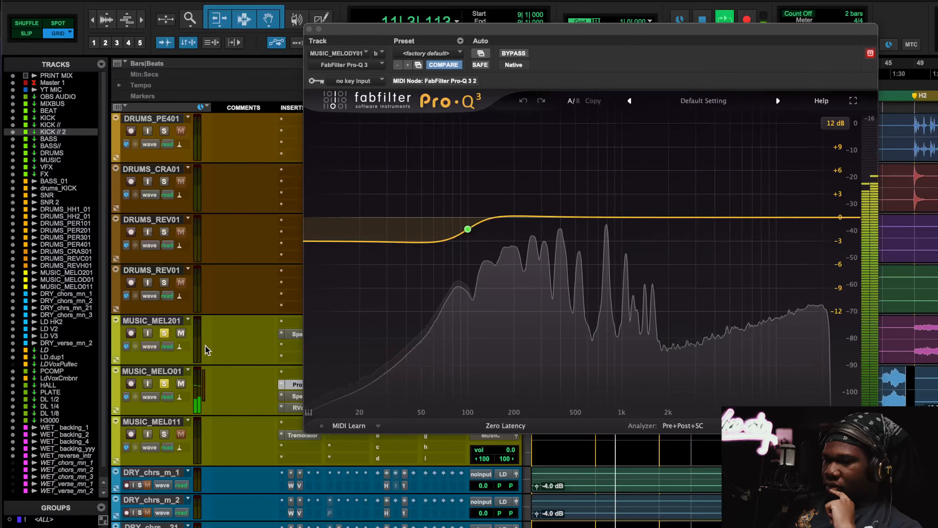
click(515, 54)
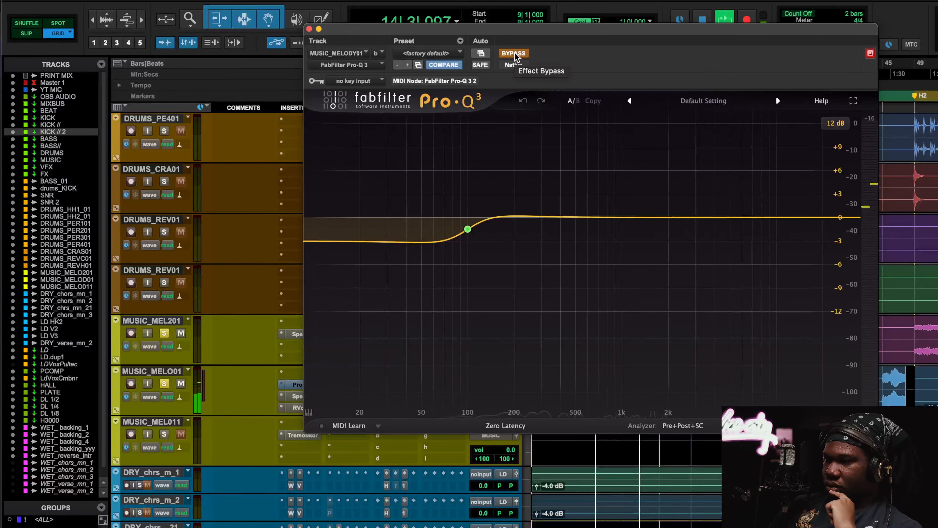
click(515, 54)
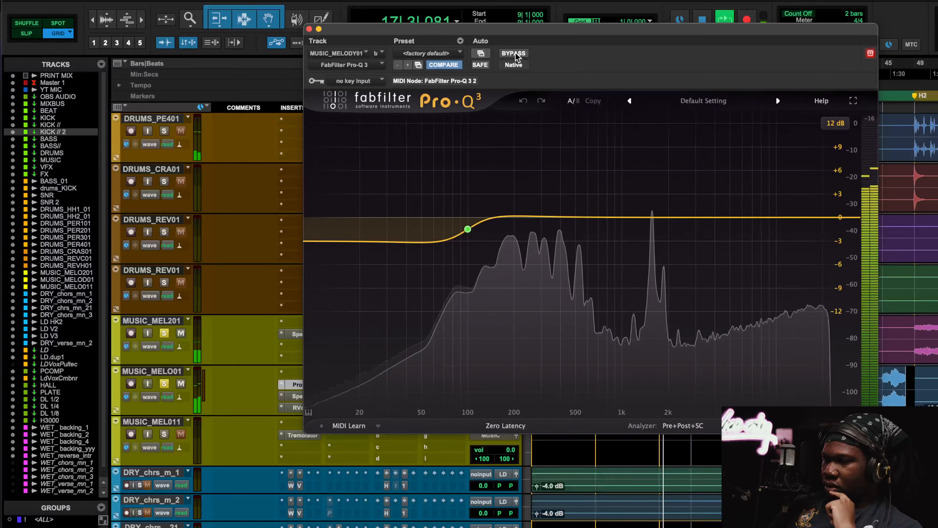
key(space)
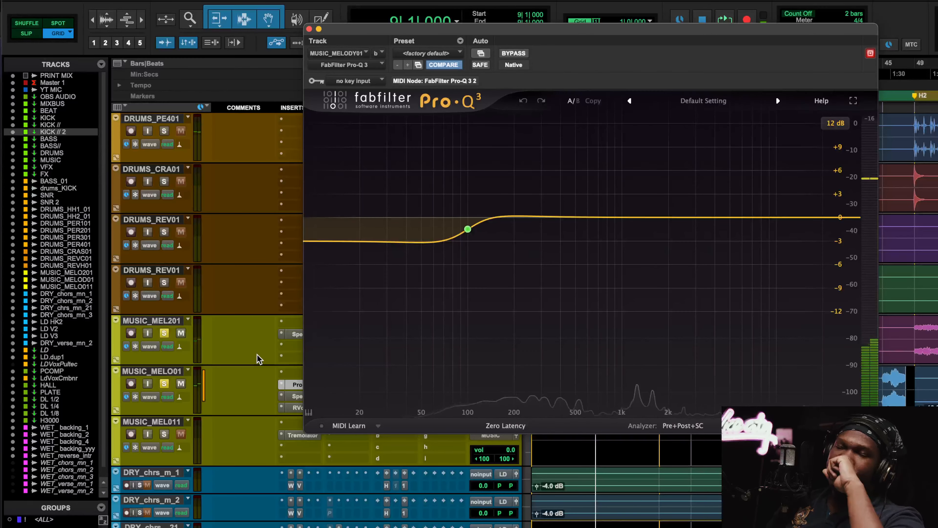
Solo MUSIC_MEL011 and open its Tremolator, moving the plug-in window clear of the upcoming timeline section
click(303, 436)
key(r)
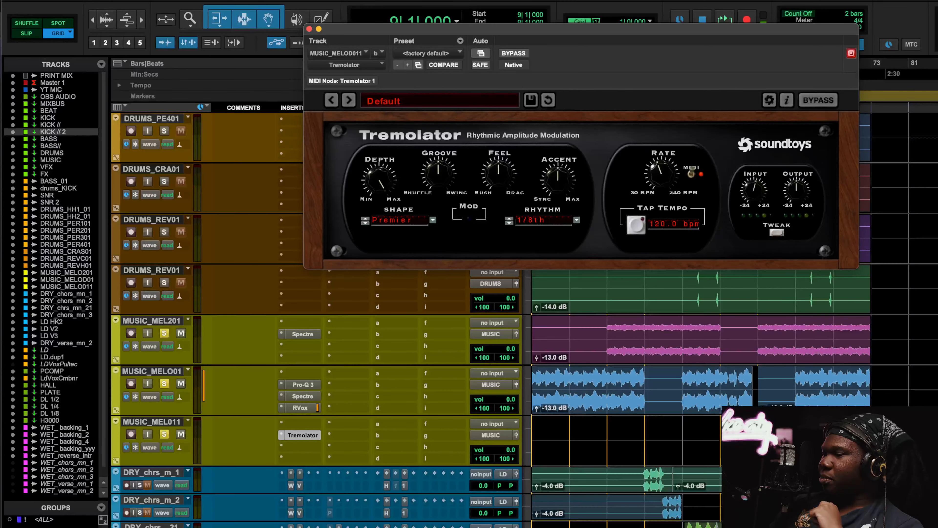
drag(772, 52, 585, 64)
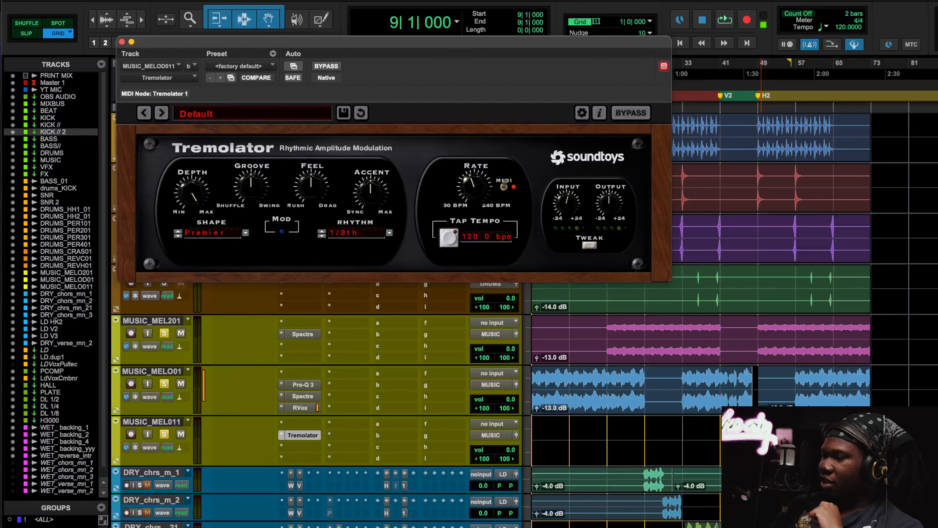
Play from bar 47 into the H2 section with the Tremolator open, and stop playback
key(t)
key(t)
click(761, 78)
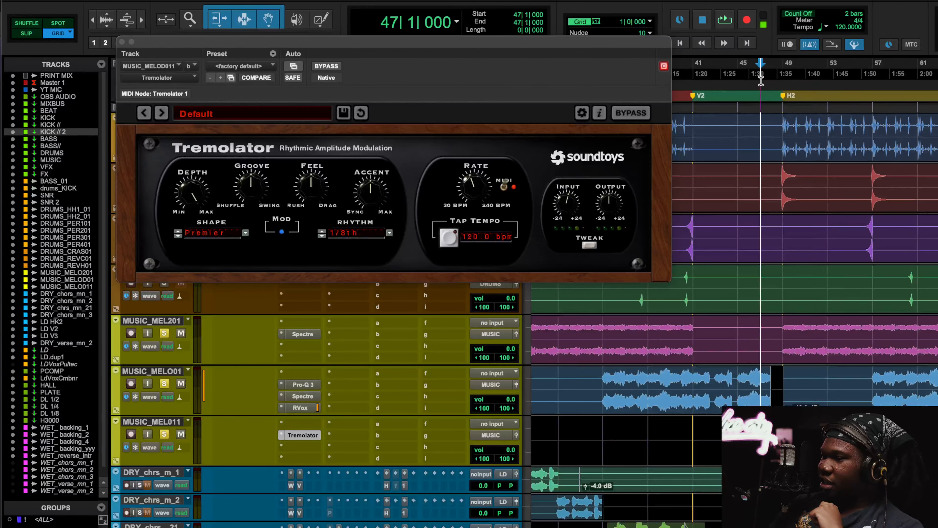
key(space)
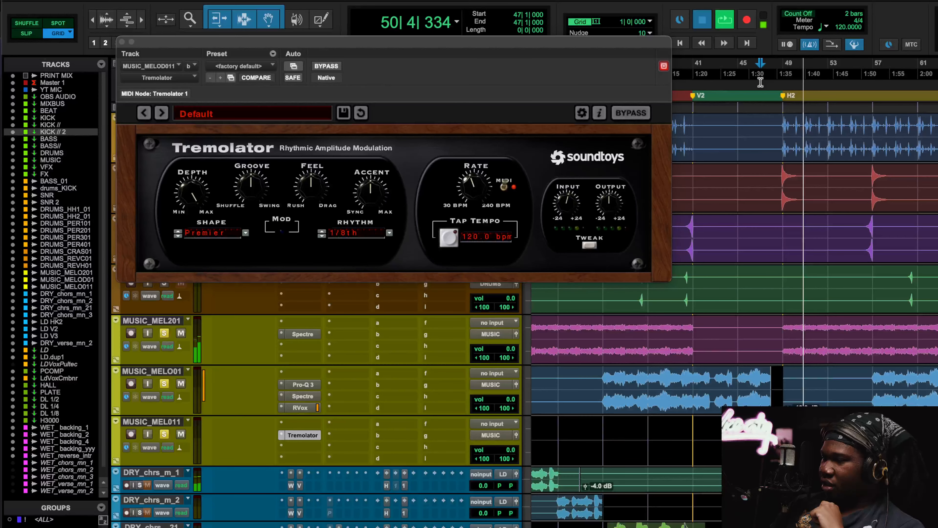
key(space)
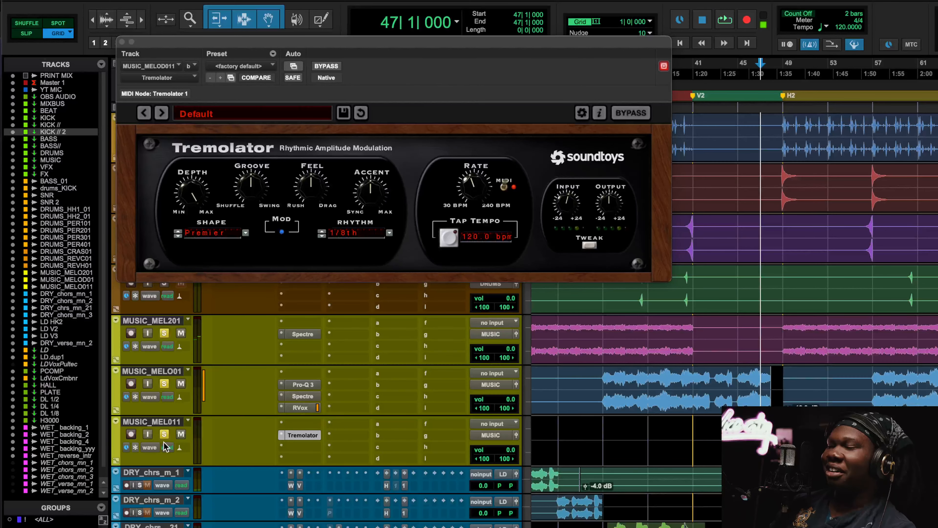
Close Tremolator, open soothe2 on the DRUMS_H2_01 hi-hat track and move its window clear of the H1 section around bar 33
scroll(183, 401, up, 15)
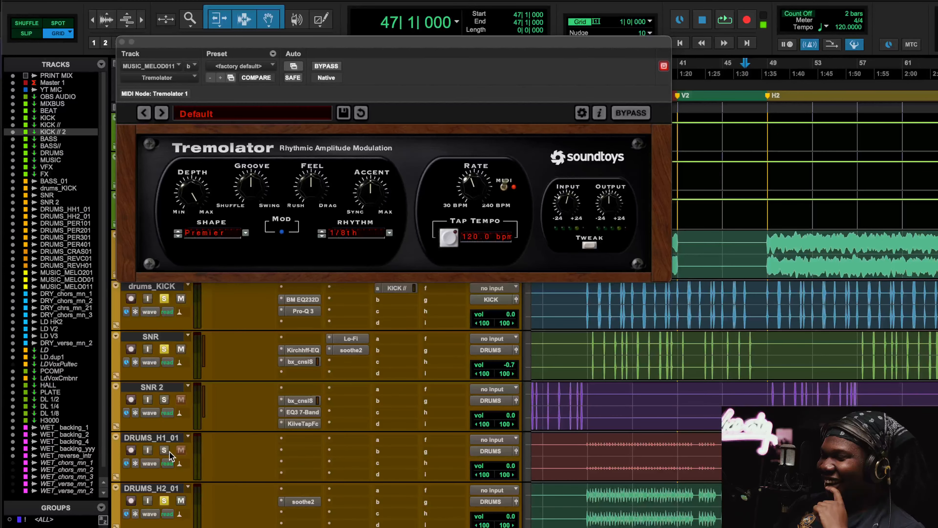
key(t)
key(t)
scroll(637, 456, down, 5)
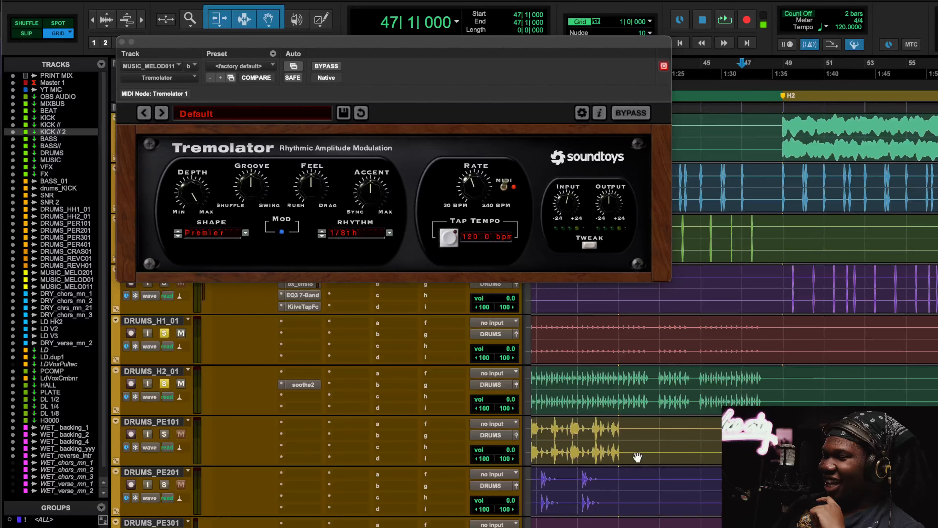
scroll(638, 457, left, 4)
scroll(638, 457, up, 1)
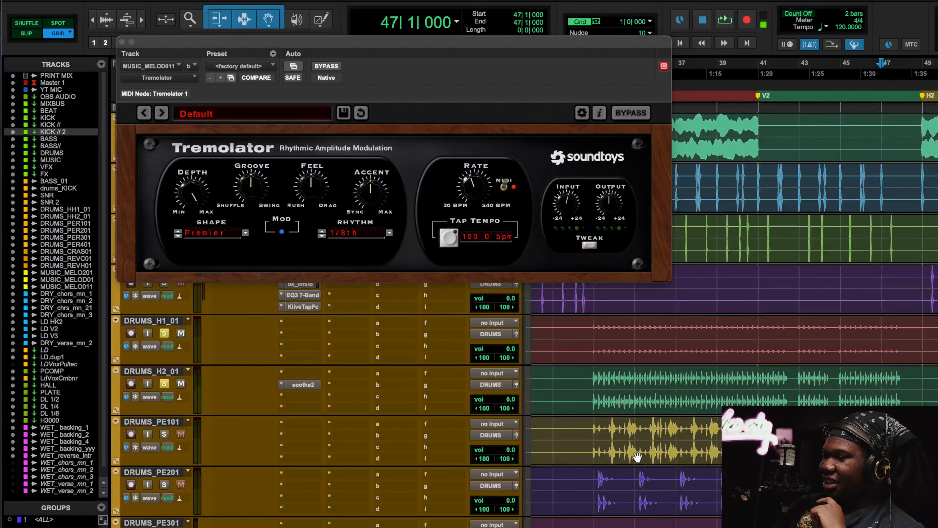
click(122, 42)
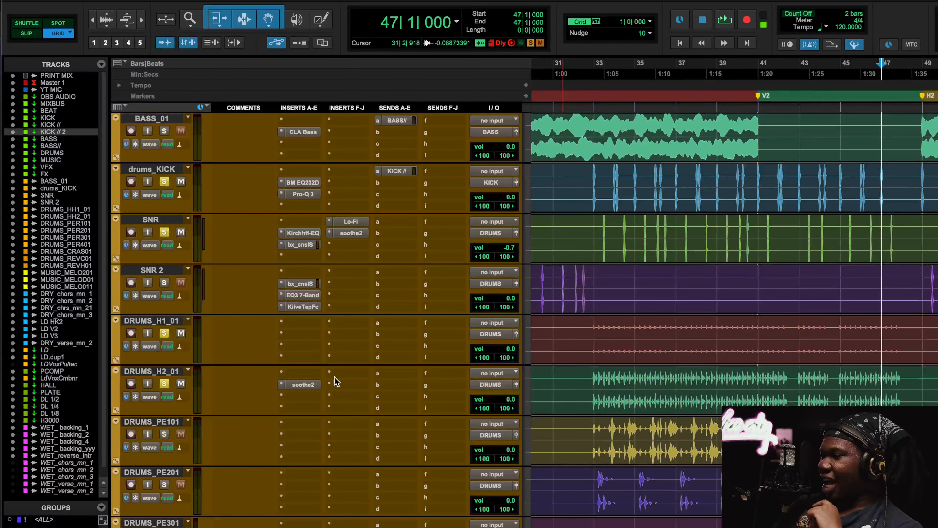
click(302, 385)
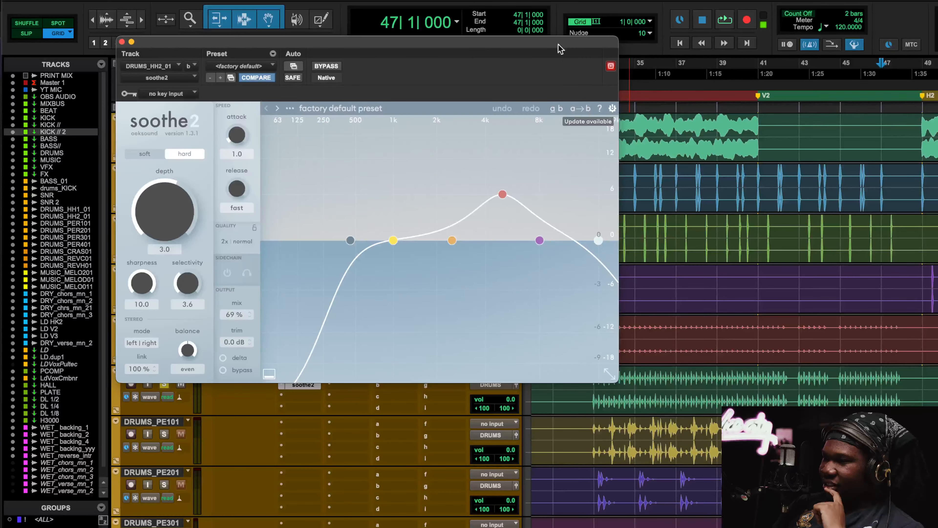
drag(555, 44, 532, 51)
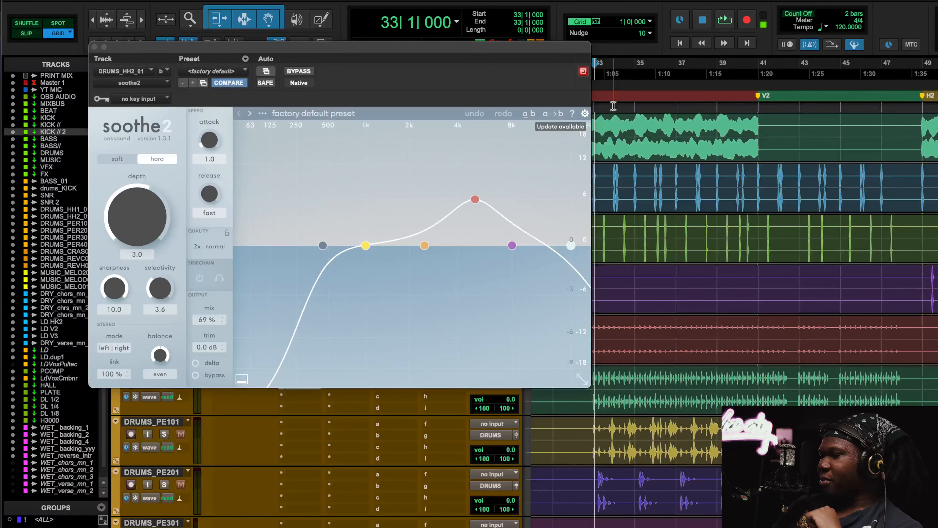
Play from bar 33, compare the hi-hats with soothe2 bypassed and active, and close the plug-in
key(space)
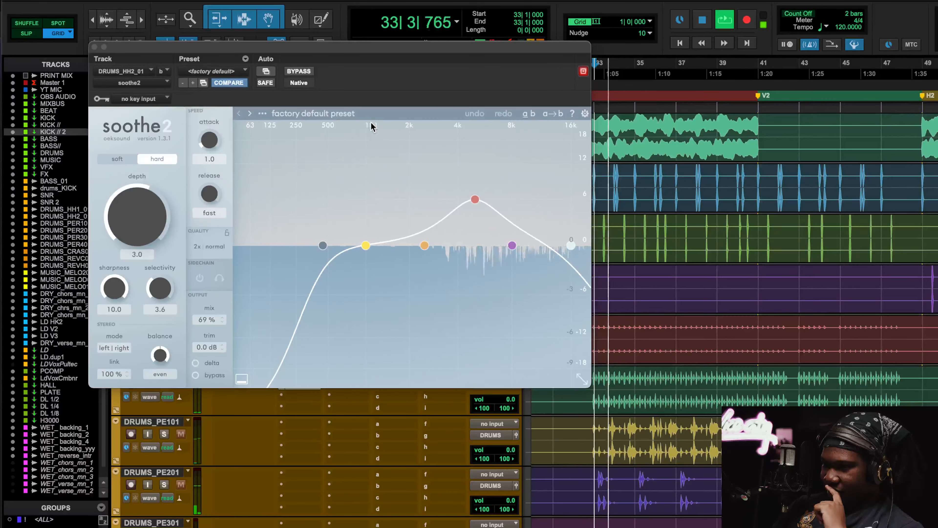
click(307, 74)
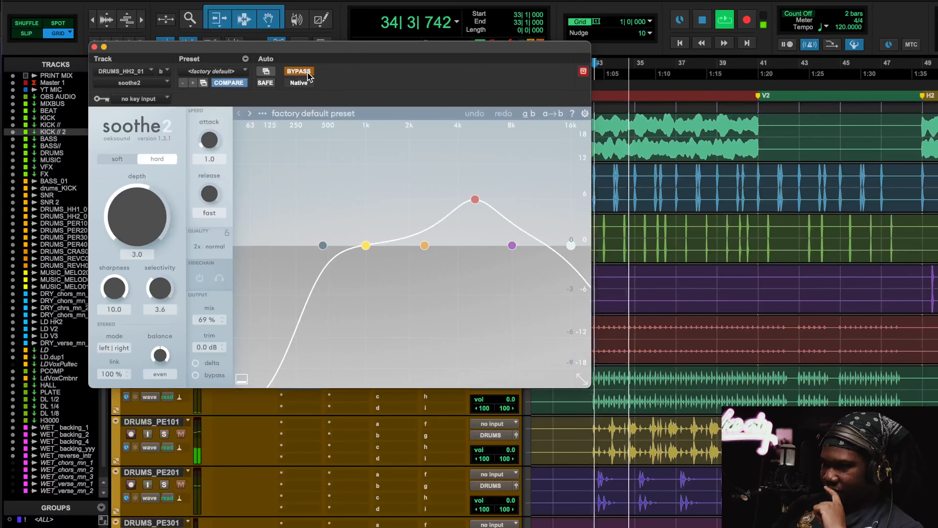
click(307, 73)
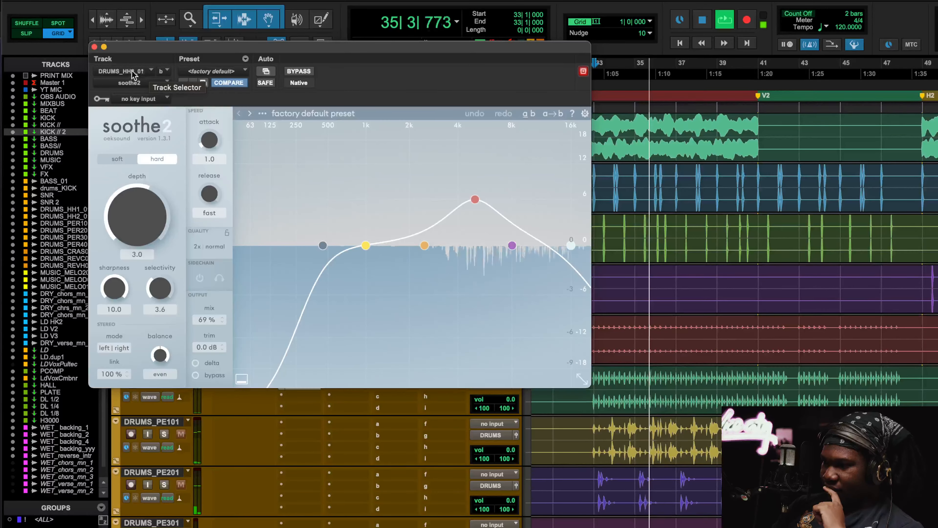
click(94, 46)
Solo DRUMS_PE301, examine its Kirchhoff-EQ curve, stop playback and close the EQ
scroll(271, 293, down, 2)
scroll(272, 294, down, 1)
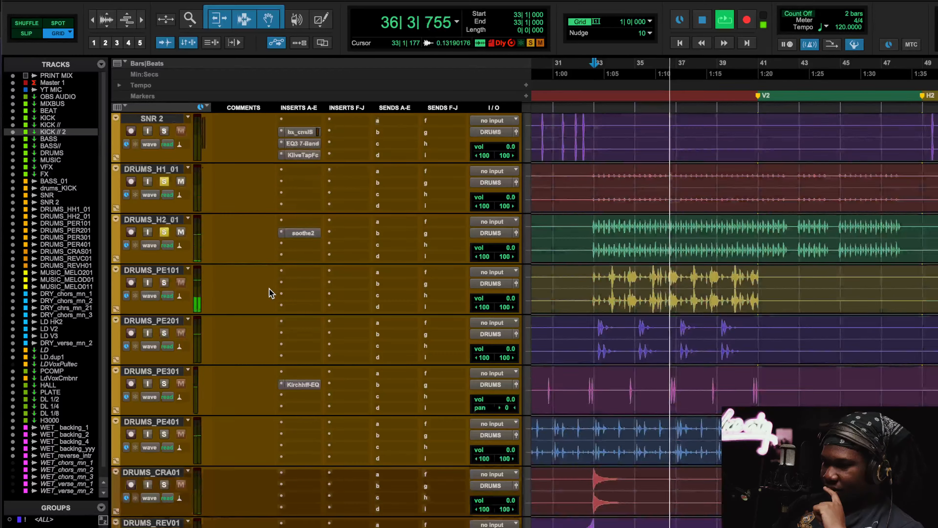
click(164, 377)
scroll(559, 372, left, 3)
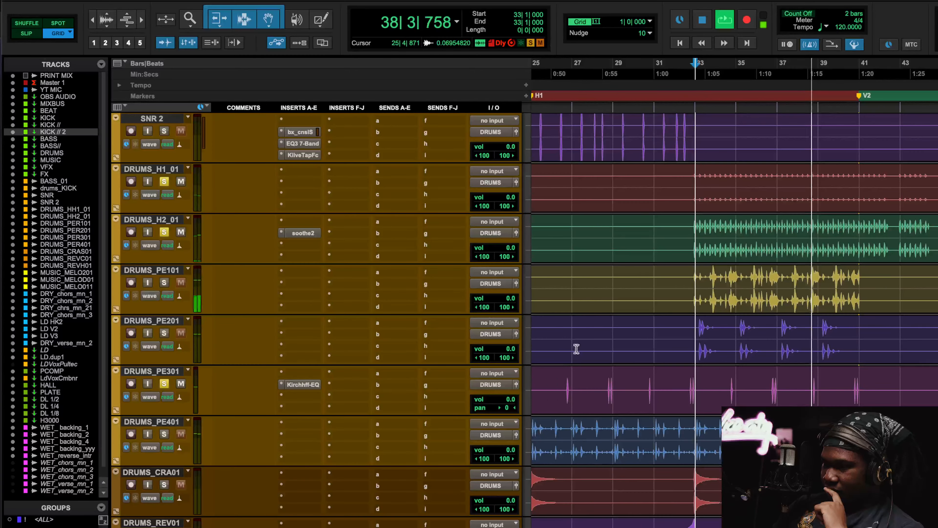
click(304, 385)
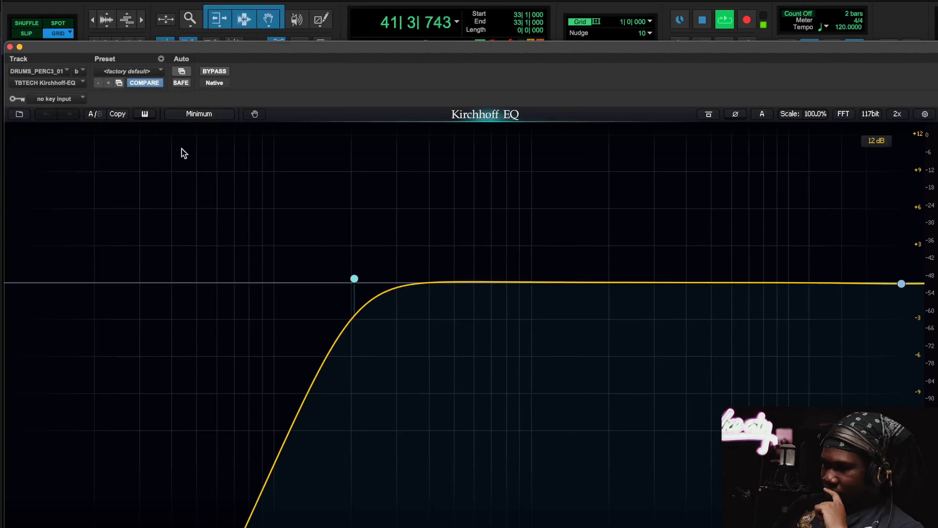
click(10, 46)
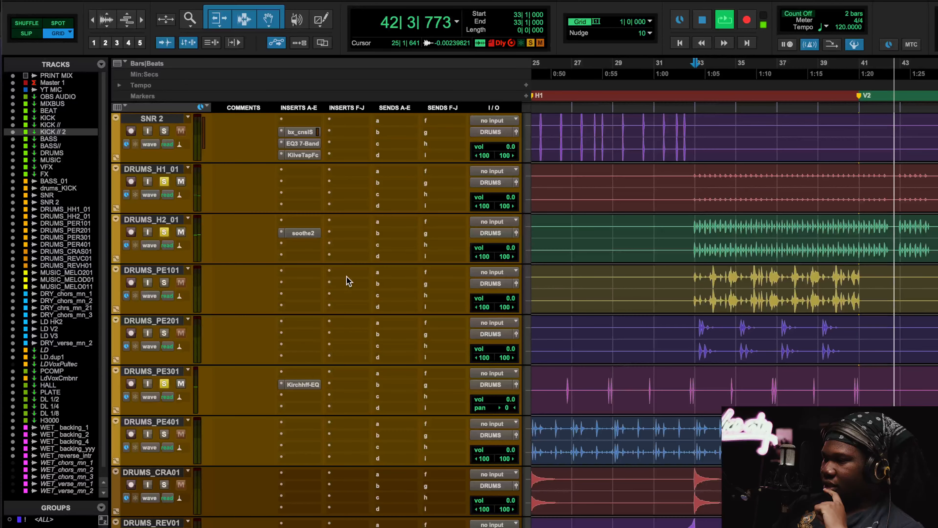
key(space)
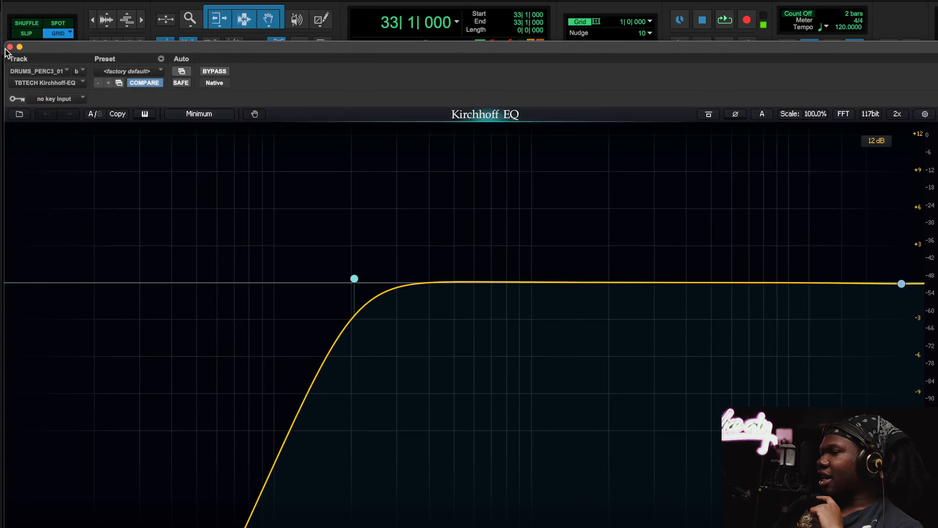
click(9, 46)
Play the B1 section from bar 17, audition DRUMS_PE301 with its Kirchhoff-EQ bypassed, close the EQ and stop playback
scroll(646, 389, down, 3)
scroll(647, 389, down, 5)
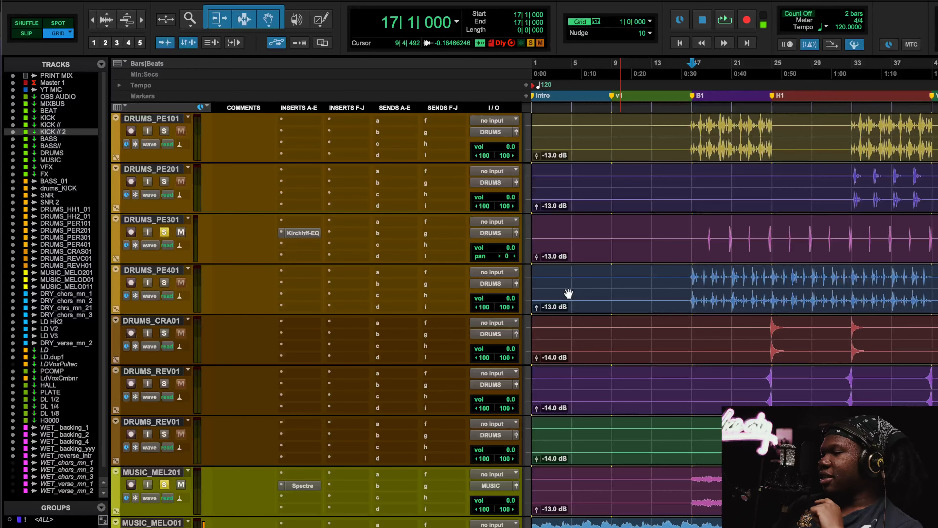
key(space)
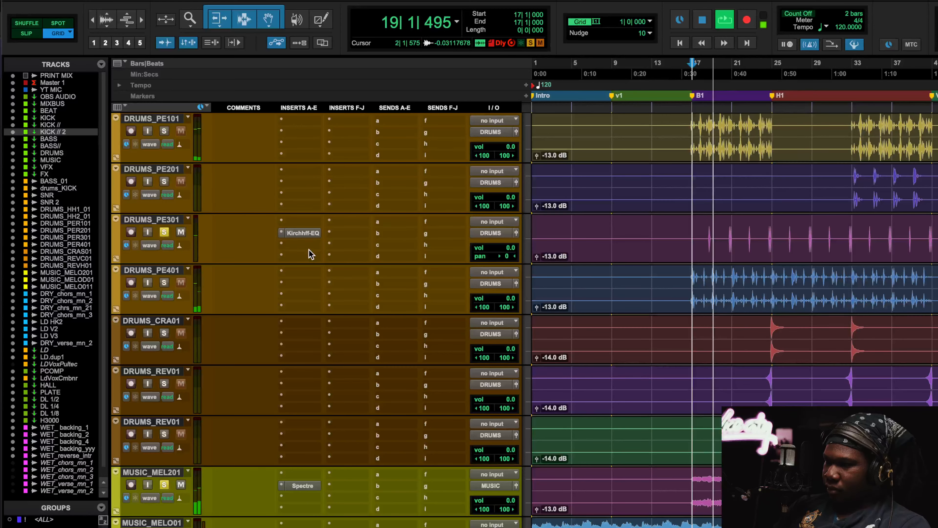
right_click(289, 234)
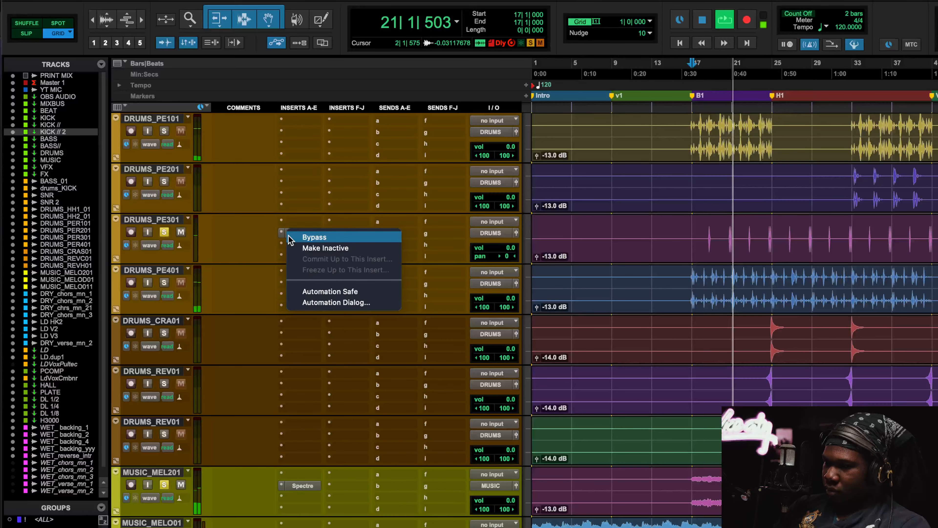
click(291, 238)
scroll(303, 249, up, 10)
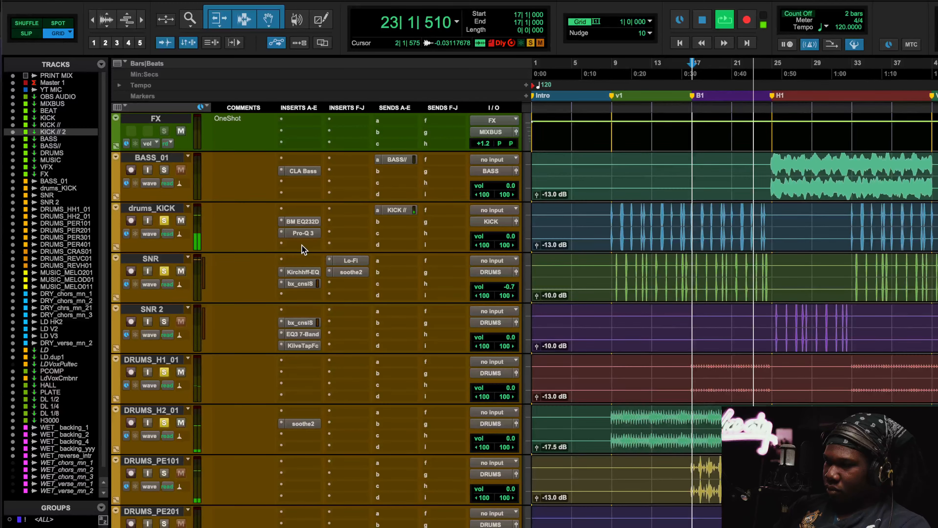
scroll(303, 250, down, 5)
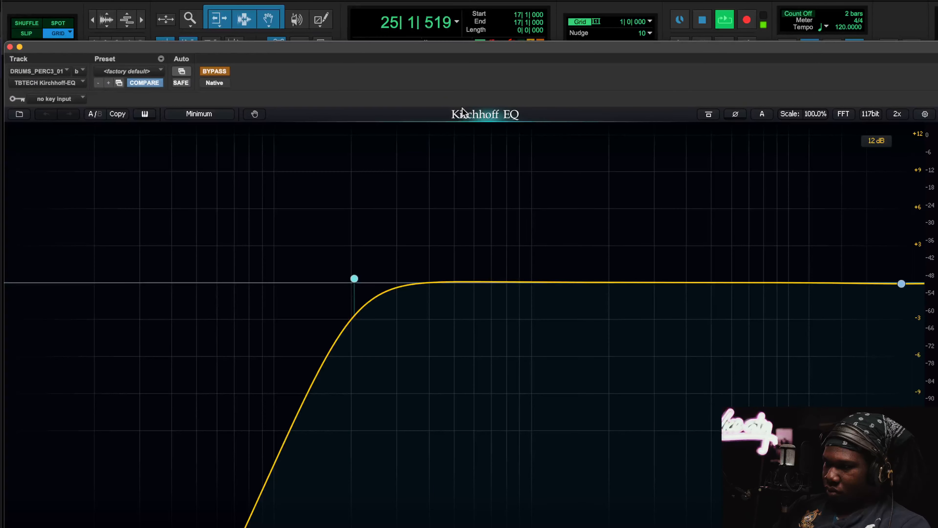
click(10, 47)
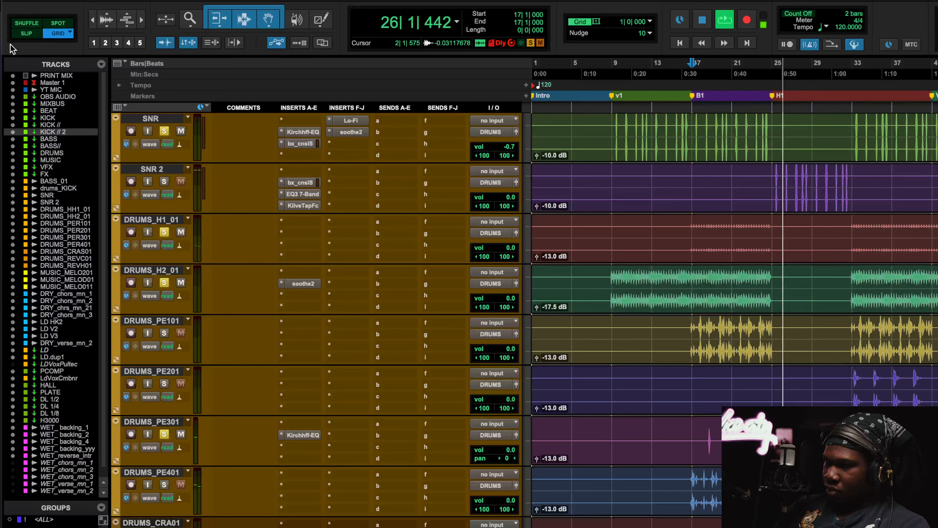
scroll(310, 176, down, 5)
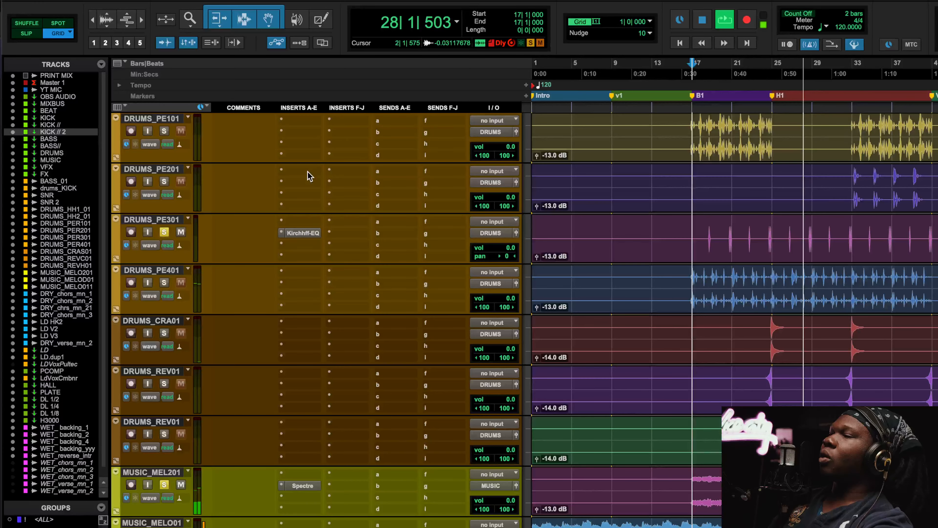
key(space)
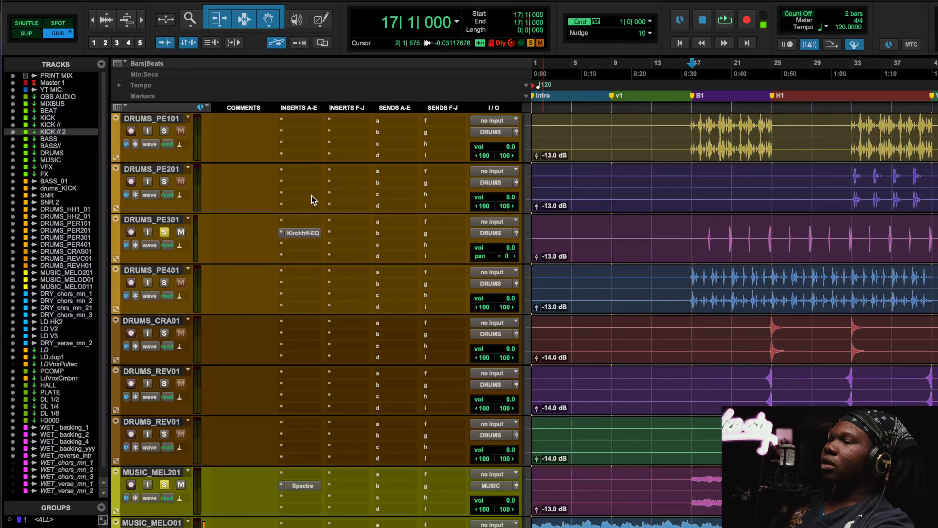
Clear the solos on the kick, snare and hi-hat tracks
scroll(285, 388, down, 3)
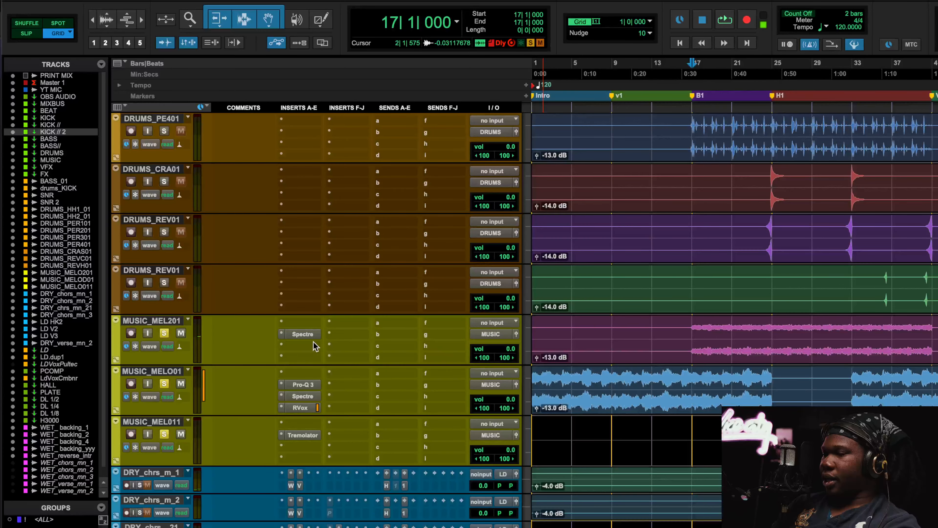
scroll(229, 259, up, 7)
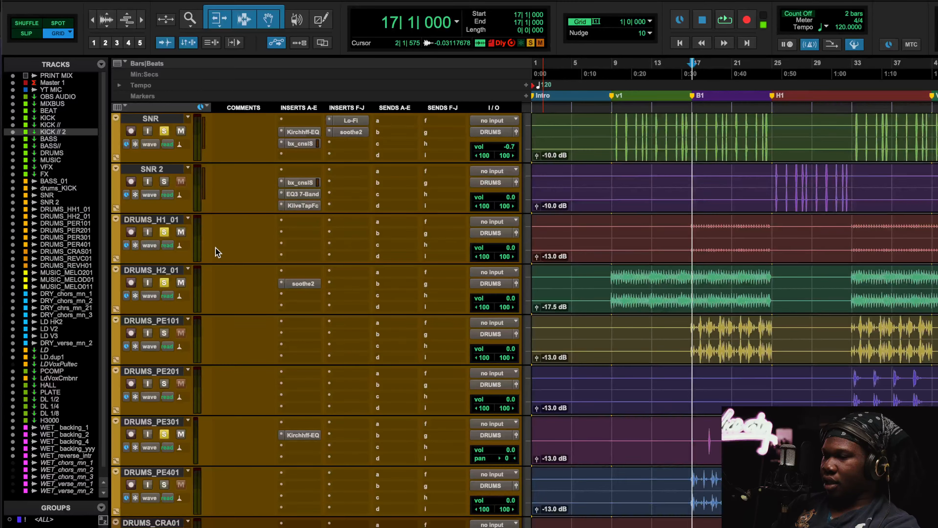
scroll(215, 248, up, 4)
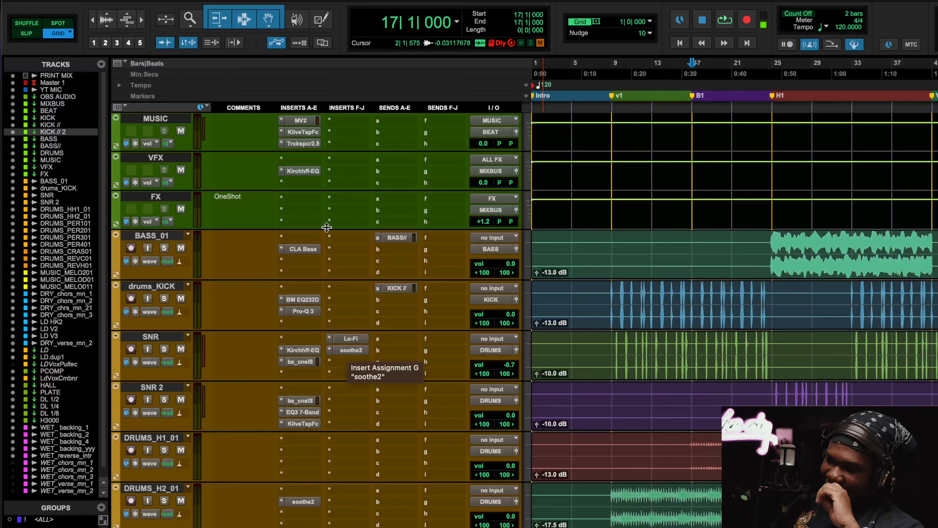
Examine CLA Bass on BASS_01, play the H1 section selected from bar 25 to 41, and close the plug-in
click(303, 250)
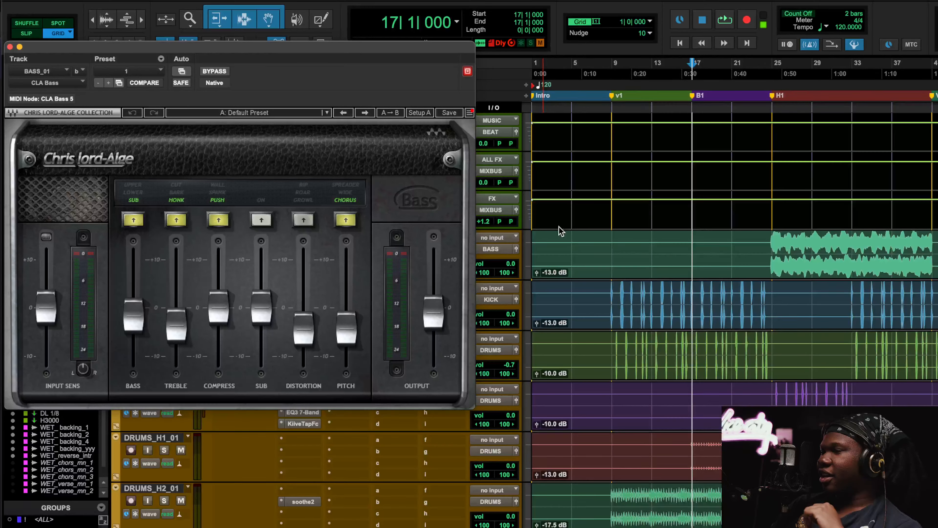
scroll(806, 319, right, 10)
scroll(622, 205, left, 3)
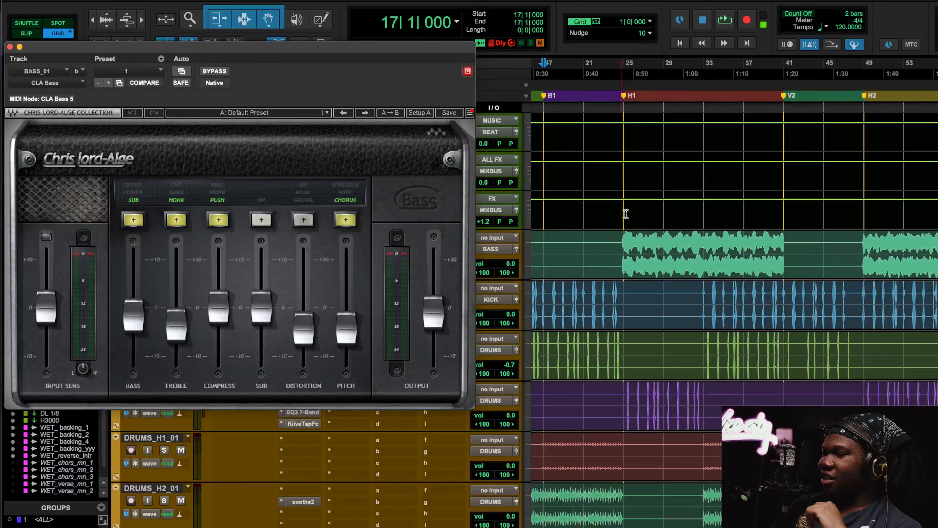
drag(632, 77, 781, 106)
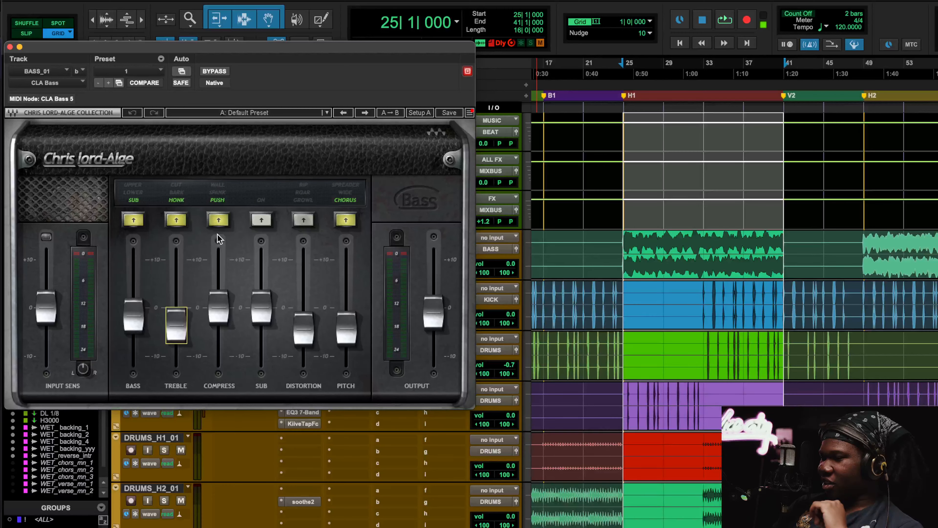
key(space)
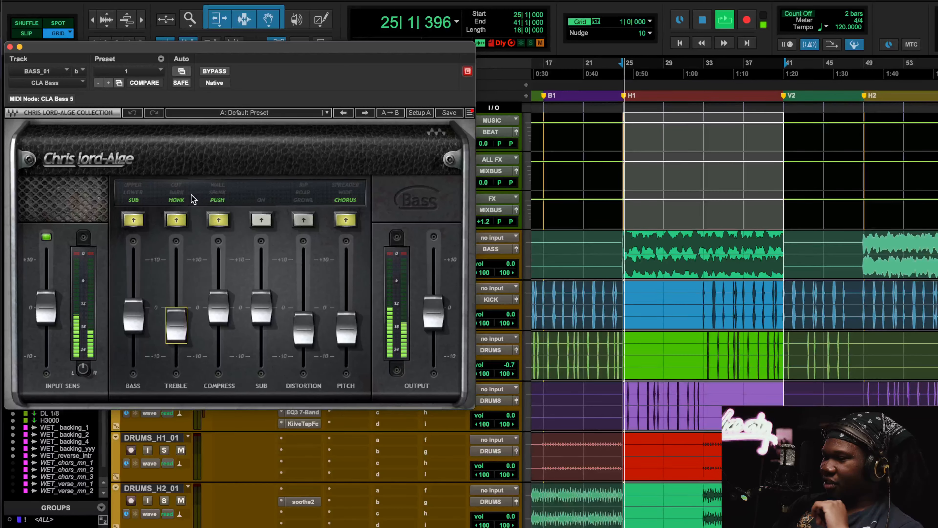
click(10, 47)
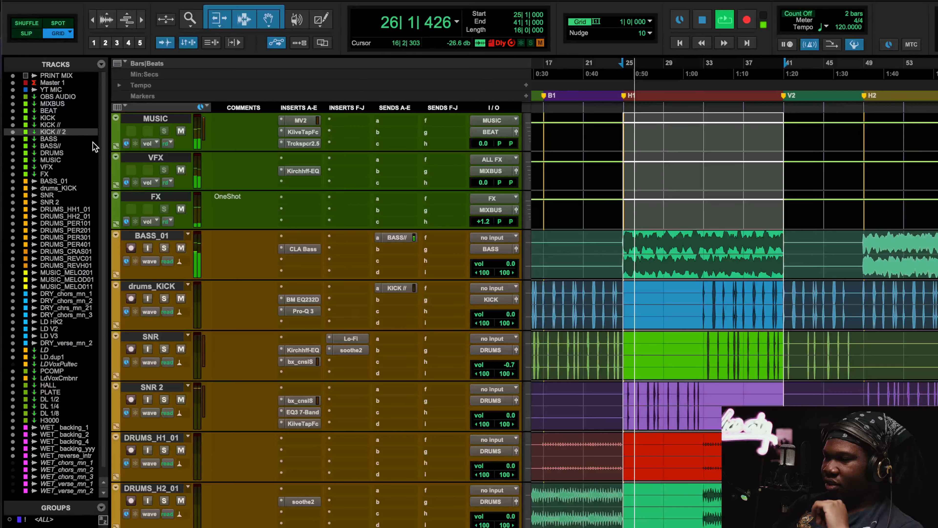
Solo BASS_01, compare the bass with CLA Bass bypassed and active, and close the plug-in
click(168, 247)
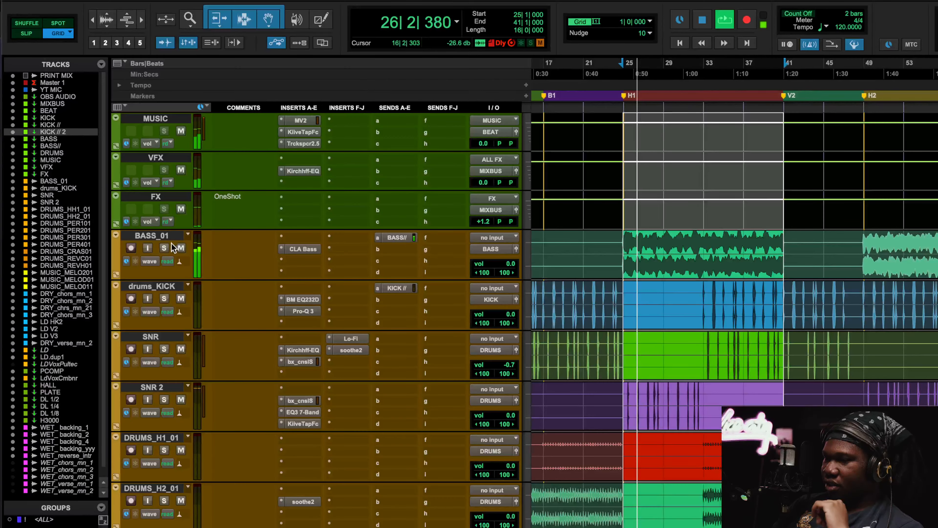
click(303, 248)
click(219, 72)
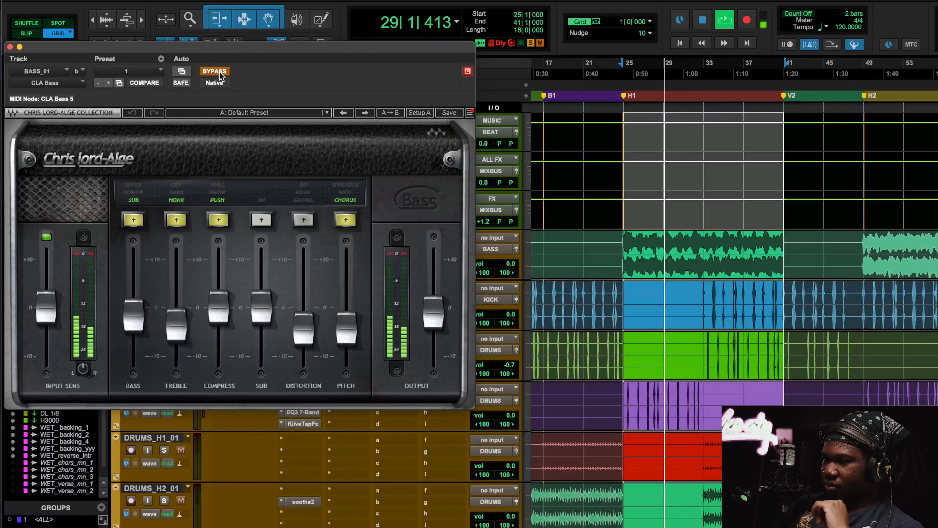
click(219, 72)
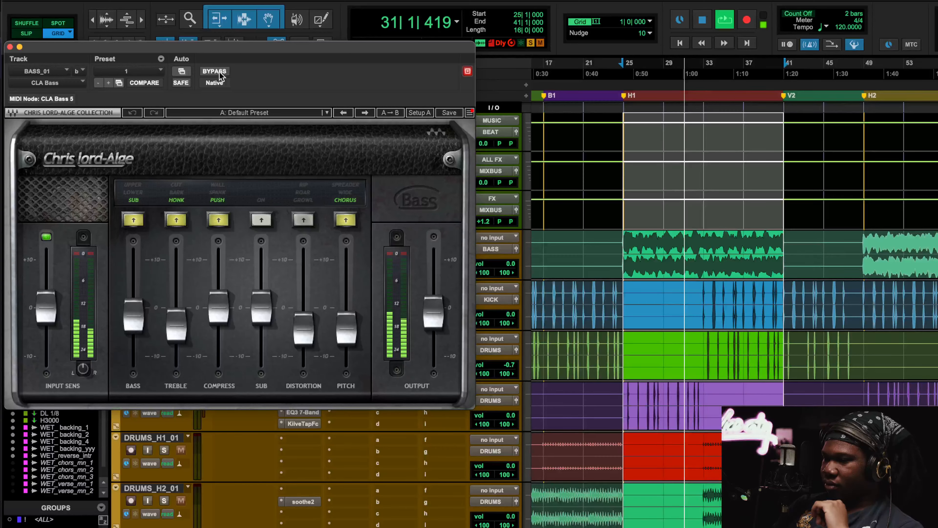
click(219, 71)
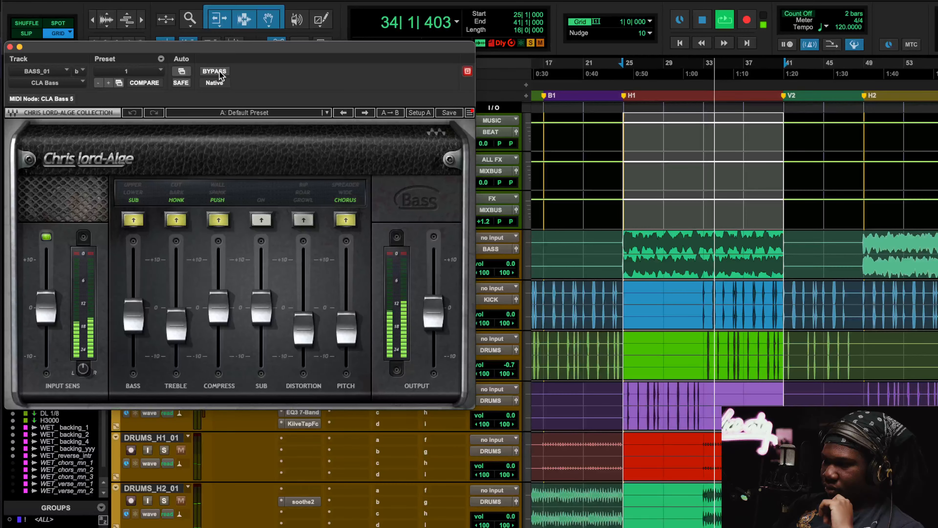
click(219, 71)
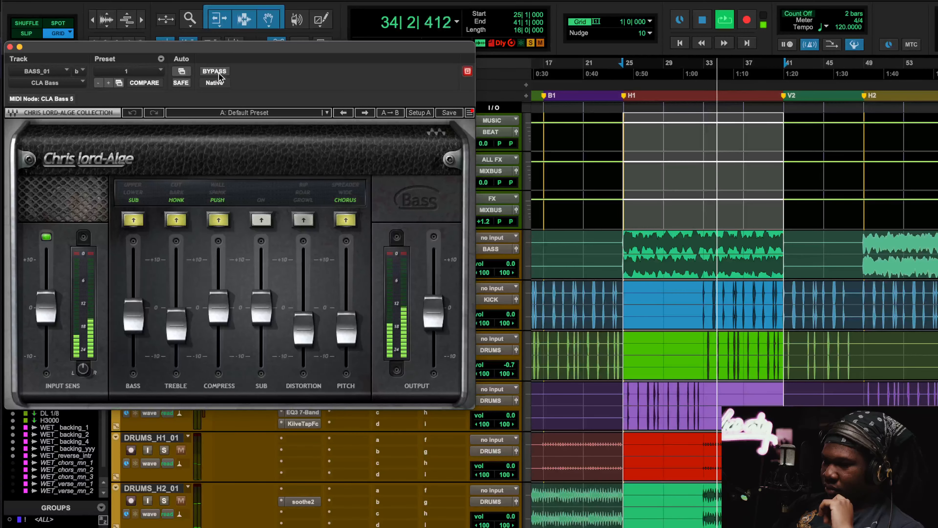
click(10, 47)
Add the kick, both snare tracks, both hi-hat tracks and DRUMS_PE101 to the soloed bass
click(164, 298)
click(164, 349)
click(163, 400)
scroll(163, 400, down, 3)
click(164, 333)
click(164, 382)
click(164, 433)
scroll(164, 437, down, 2)
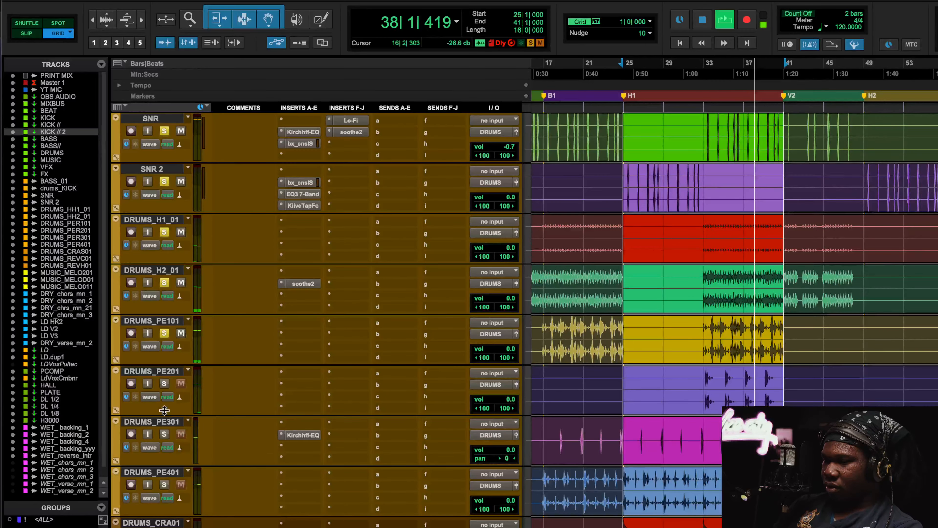
Solo DRUMS_PE201, PE301 and PE401 plus the three MUSIC melody tracks as well, and stop playback
click(165, 434)
click(164, 383)
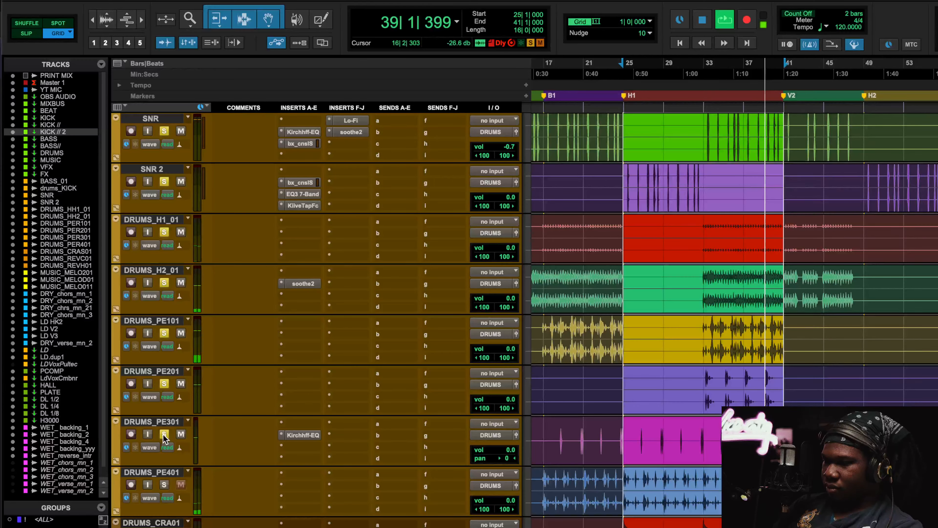
scroll(164, 384, down, 3)
click(164, 333)
scroll(164, 334, down, 3)
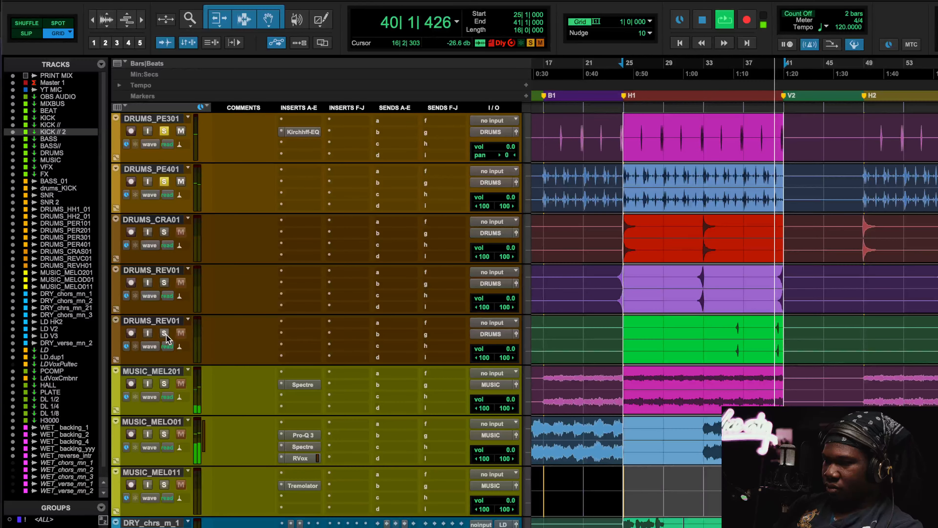
click(164, 384)
click(164, 433)
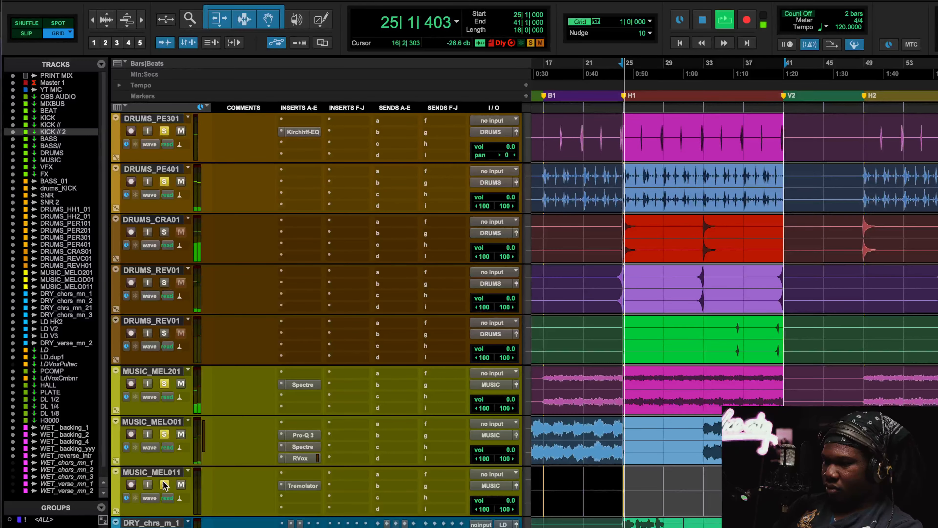
scroll(202, 351, up, 9)
scroll(203, 351, up, 5)
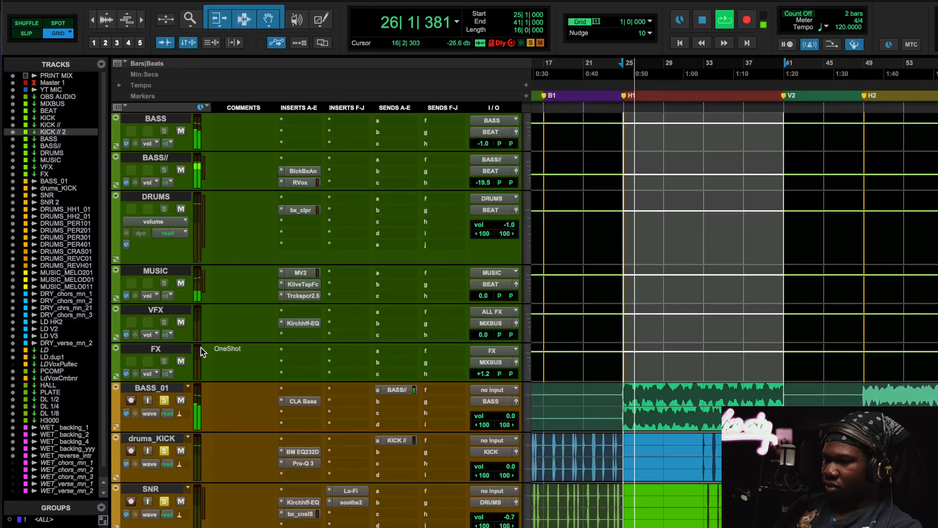
key(space)
Examine the Black Box HG-2 settings on the BASS// track and the BASS_01 send feeding it, and close the plug-in
scroll(238, 349, up, 9)
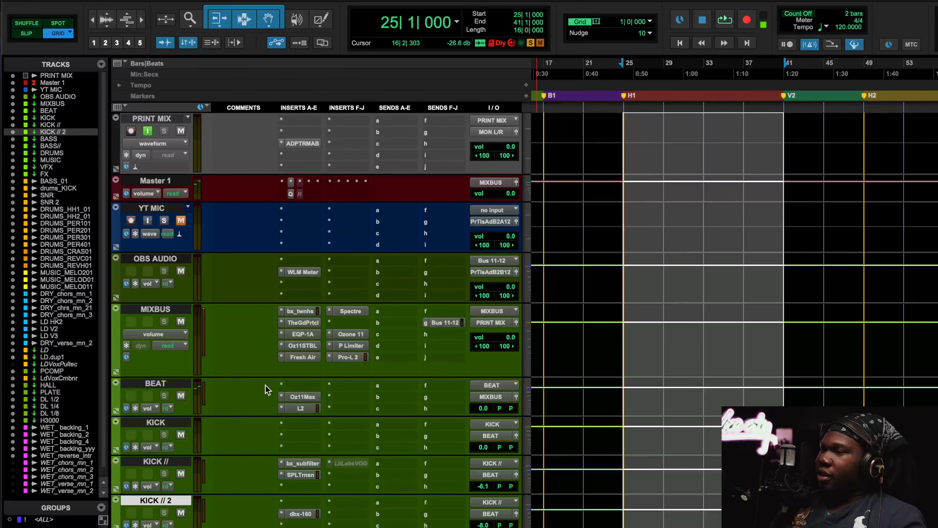
scroll(267, 389, down, 2)
scroll(267, 389, down, 1)
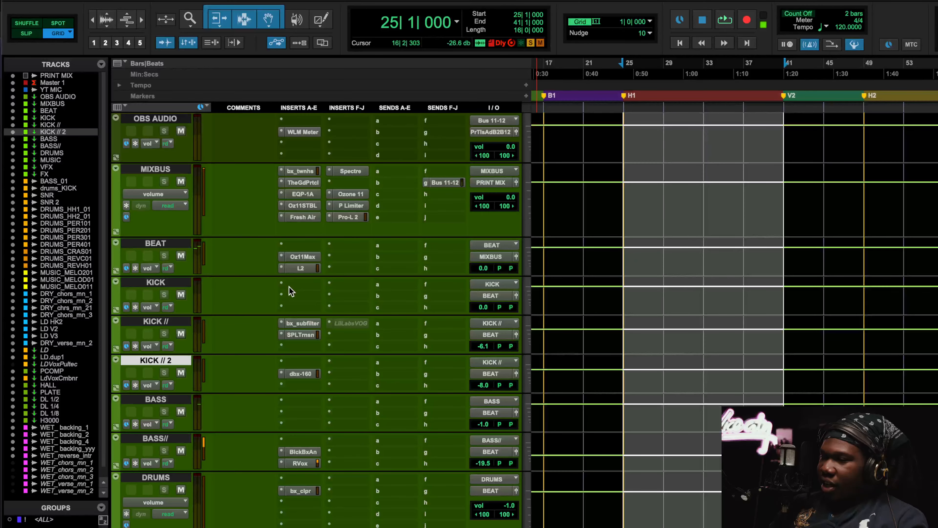
scroll(291, 291, down, 2)
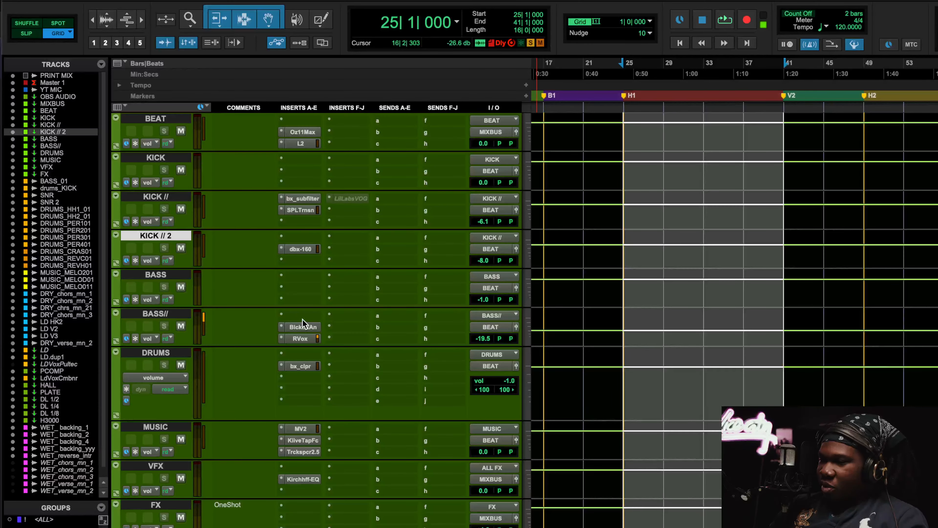
click(298, 328)
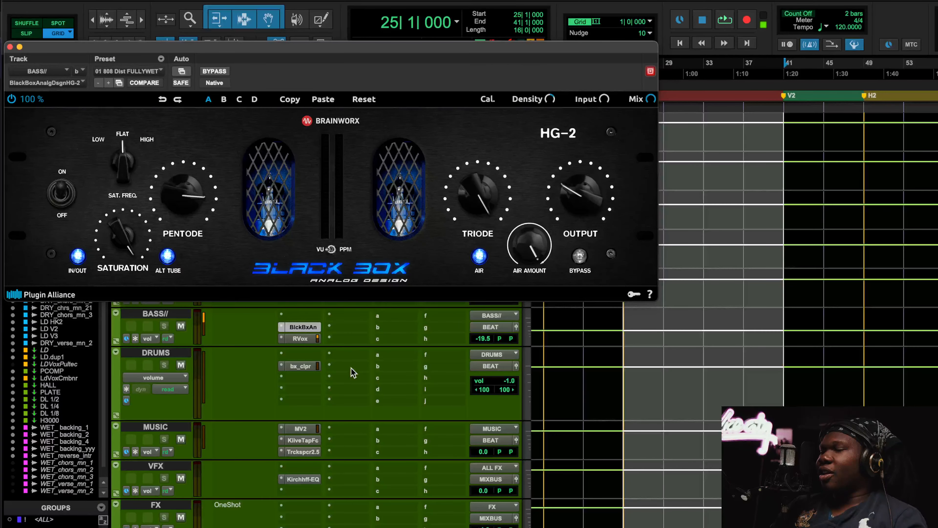
scroll(375, 350, down, 4)
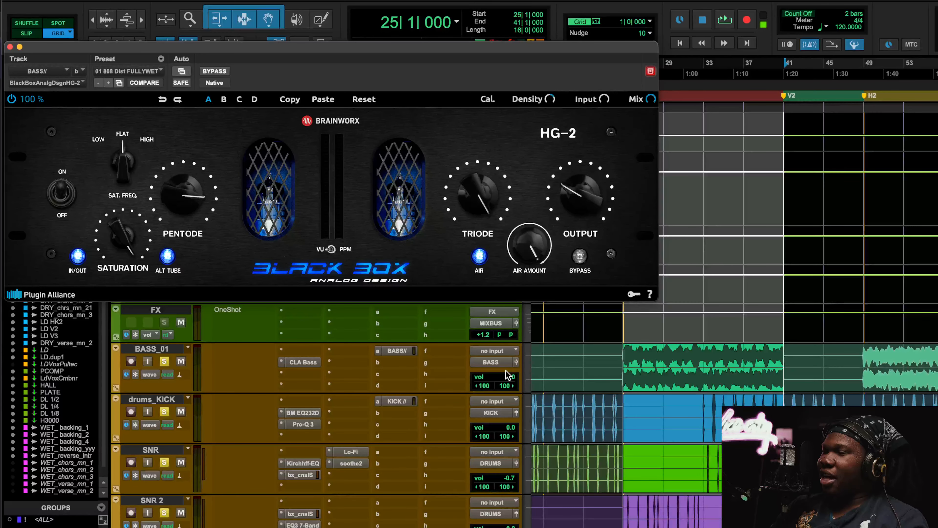
scroll(399, 405, up, 1)
scroll(301, 320, up, 2)
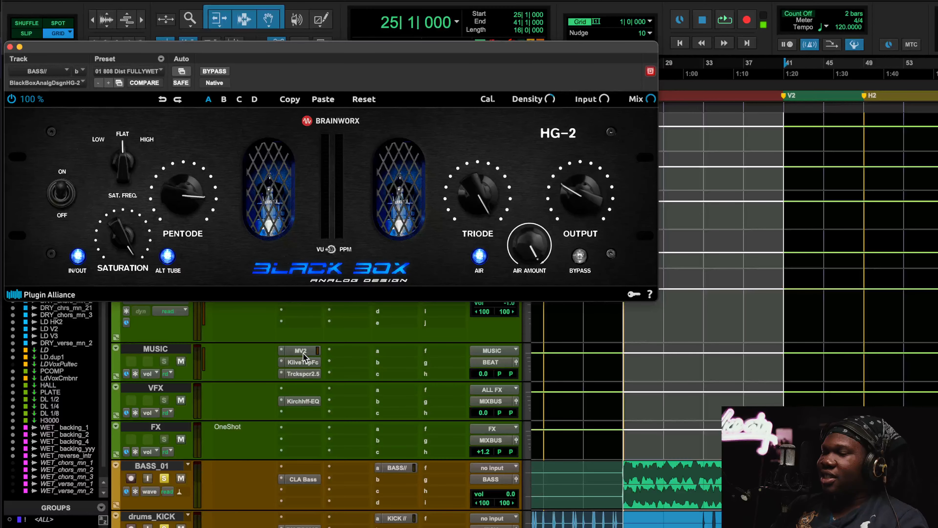
scroll(304, 356, up, 3)
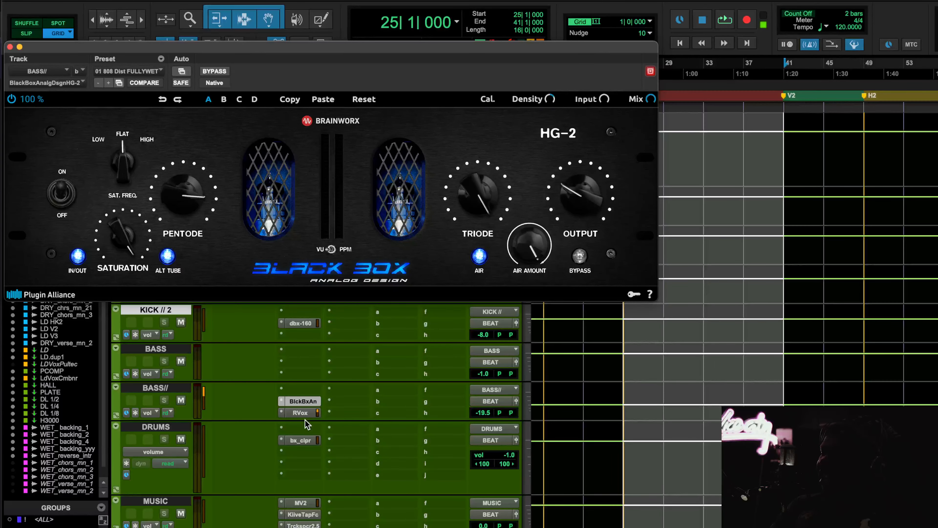
click(307, 412)
click(307, 412)
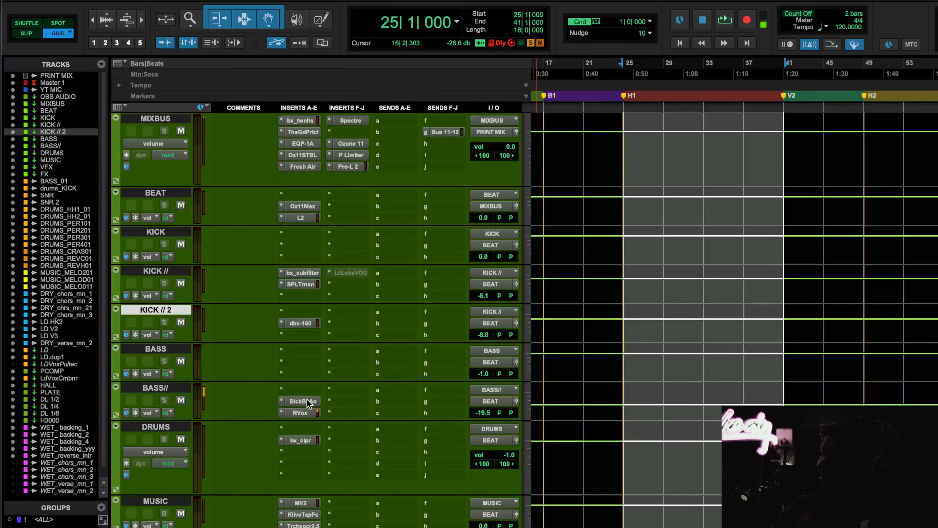
Play from bar 25, compare BASS// with Black Box HG-2 bypassed and active, stop playback and close the plug-in
click(307, 400)
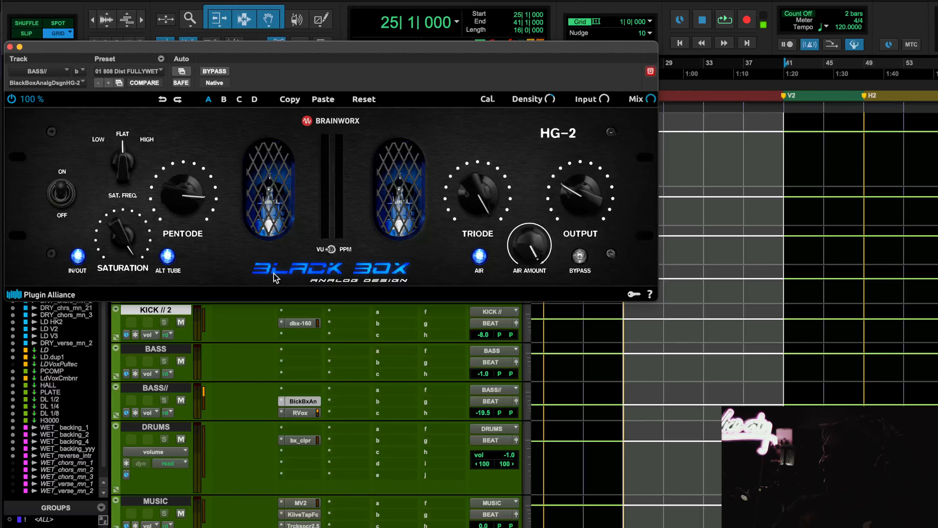
scroll(373, 350, up, 3)
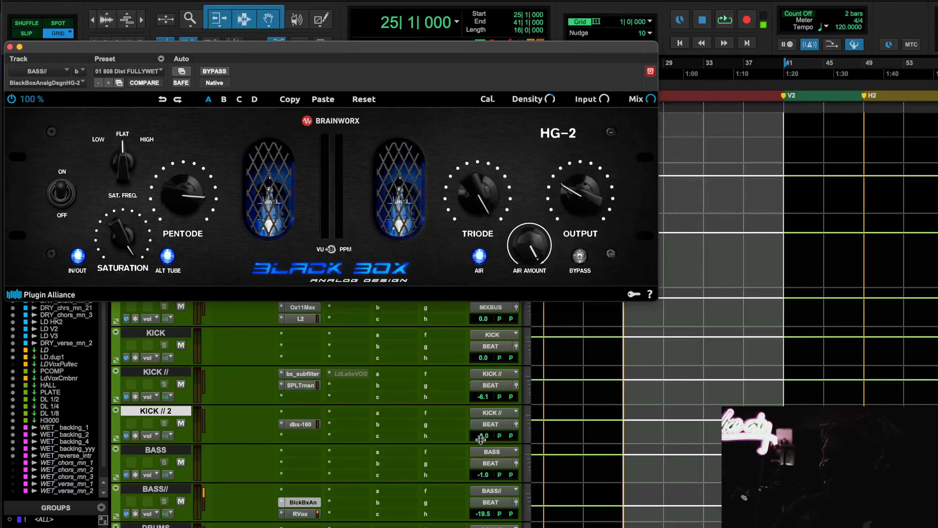
scroll(251, 405, up, 1)
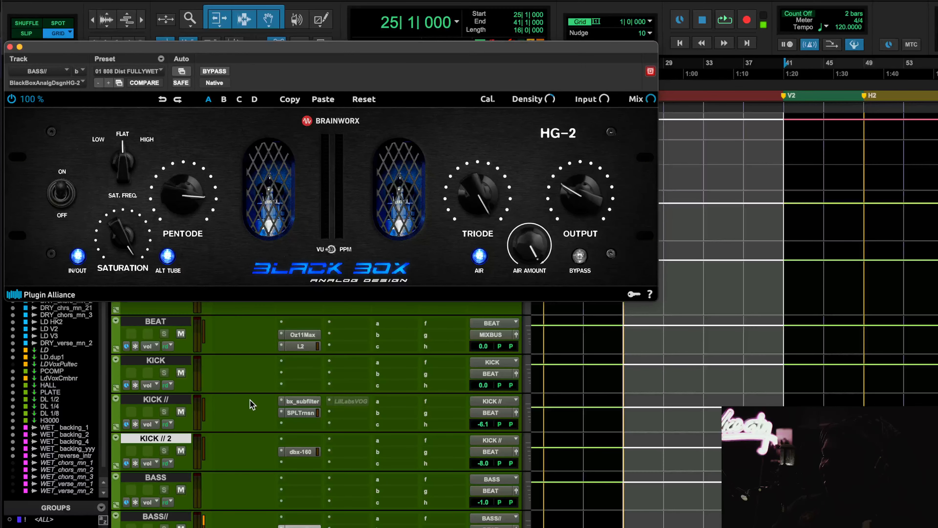
scroll(322, 452, down, 1)
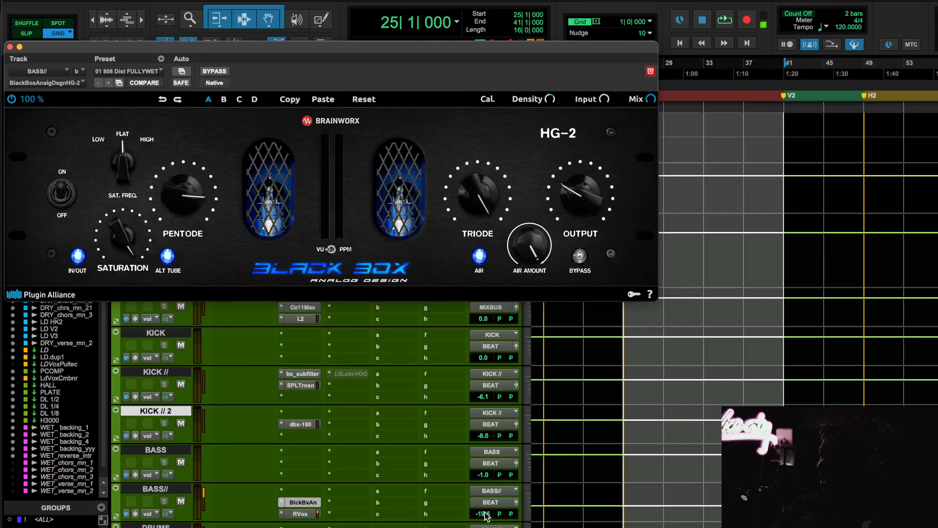
scroll(485, 513, down, 3)
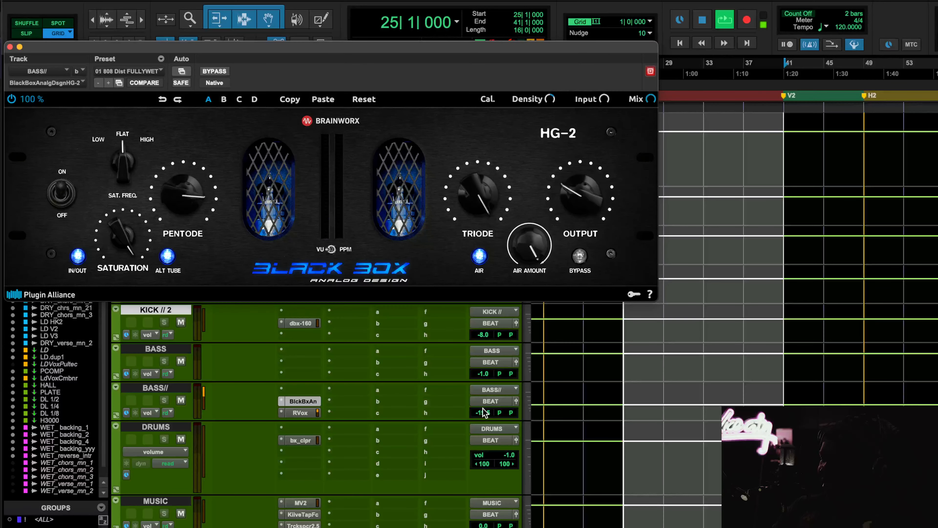
click(218, 72)
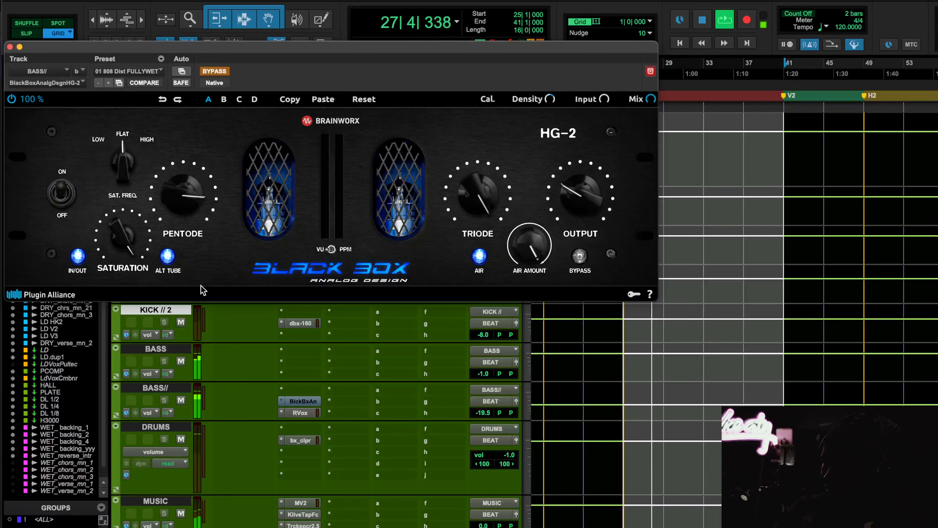
click(215, 72)
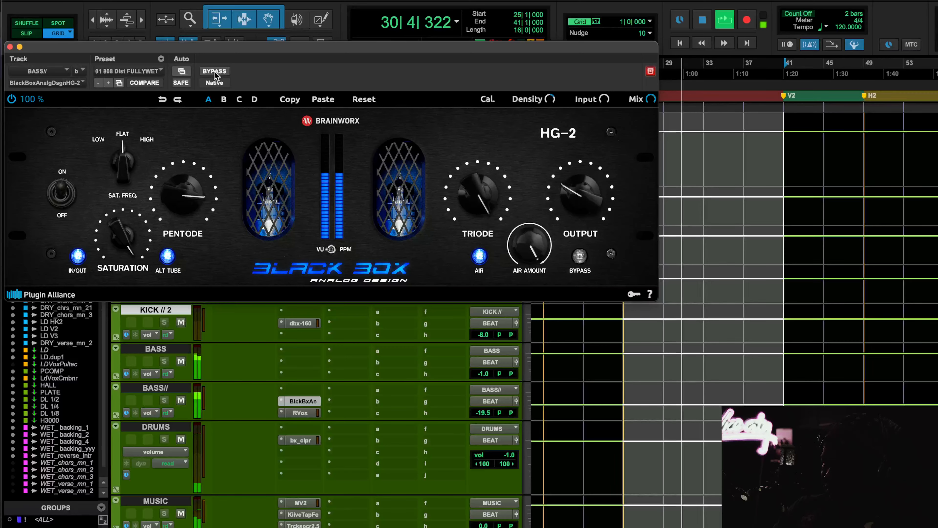
click(215, 72)
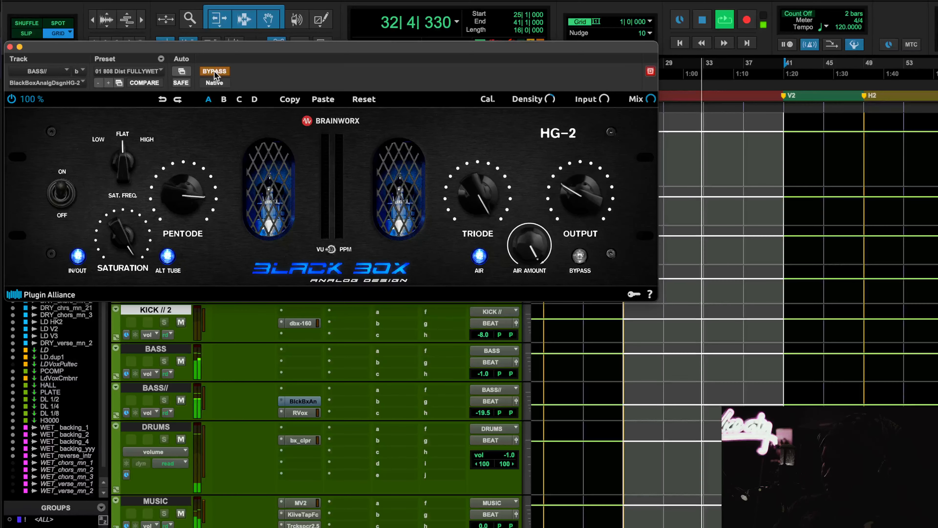
click(214, 72)
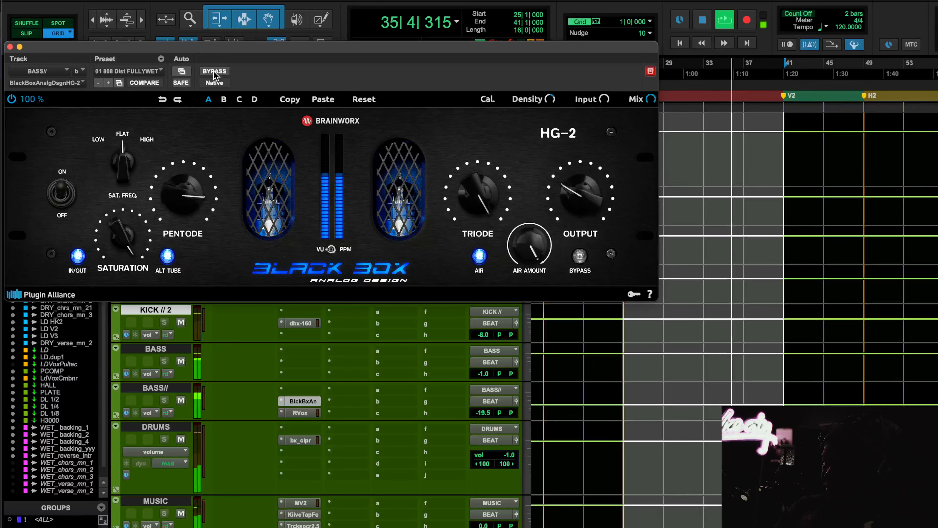
key(space)
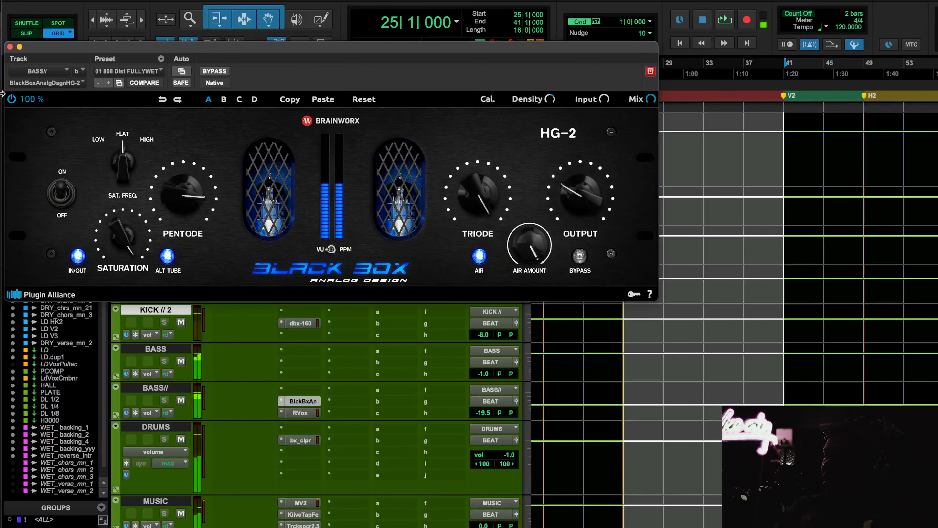
click(10, 47)
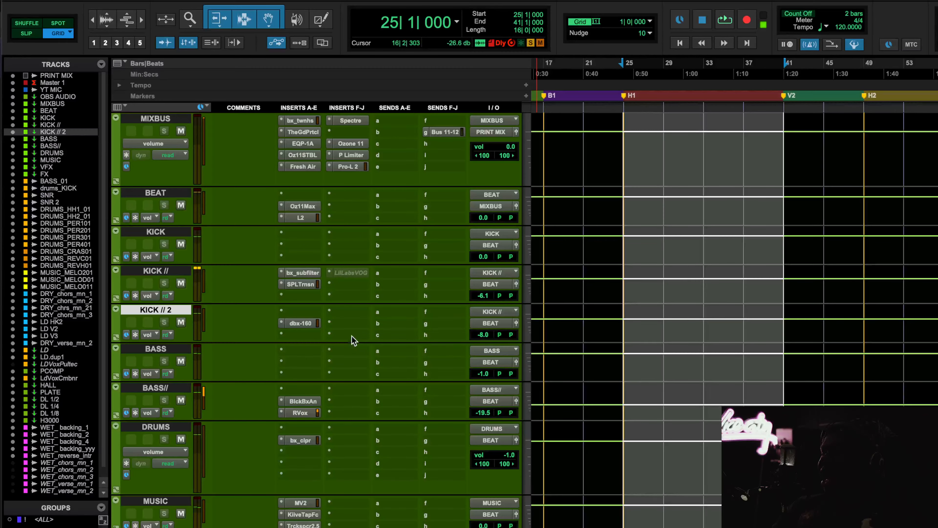